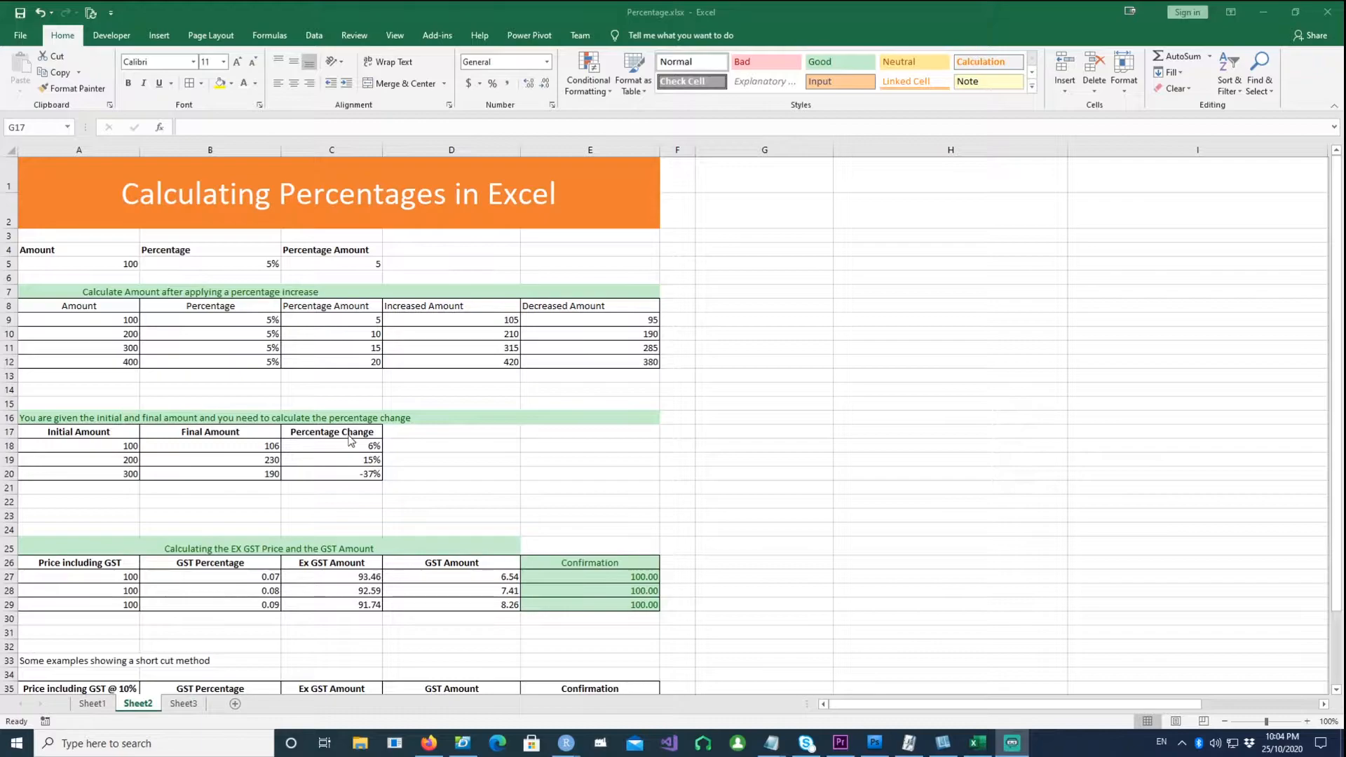
# Switch the Percentage value in cell B5 between Comma Style and Percent Style, ending on Comma Style
pyautogui.scroll(-2, 351, 440)
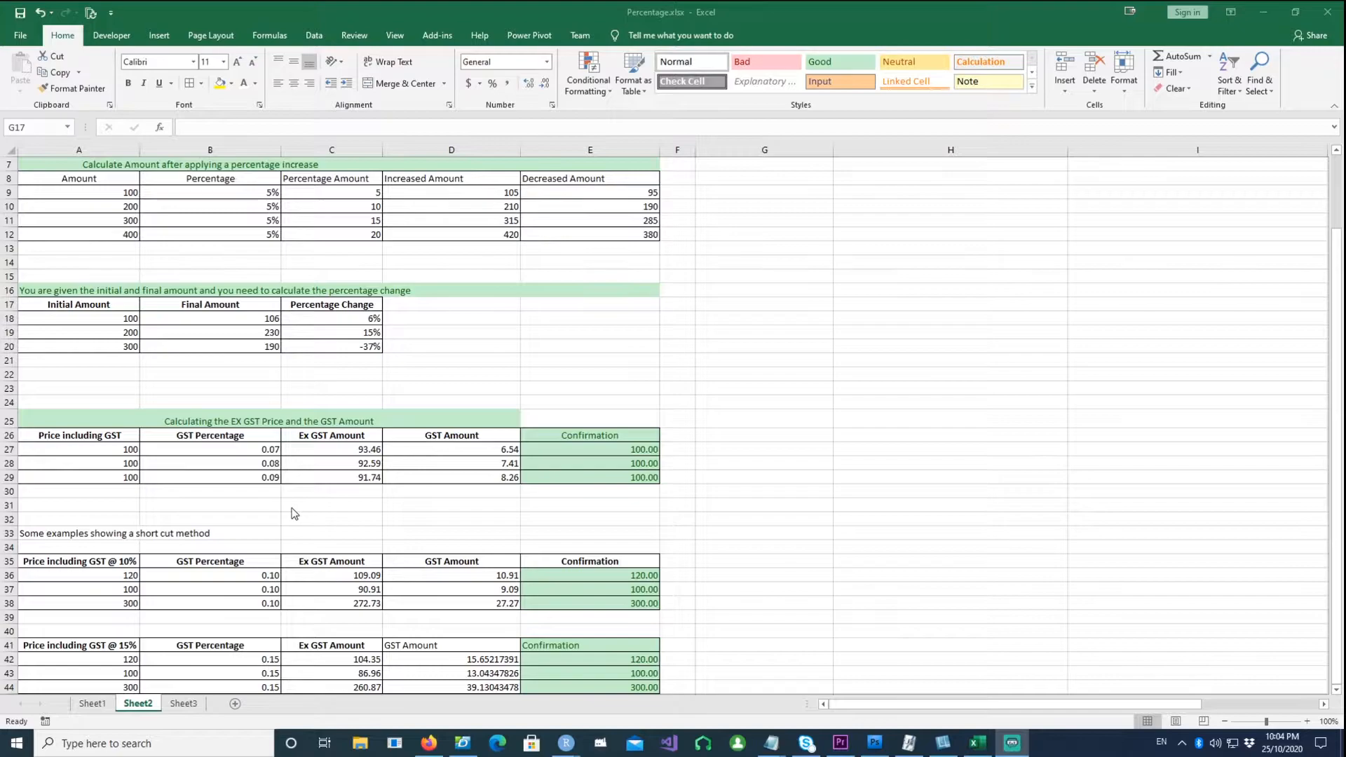
pyautogui.scroll(2, 294, 514)
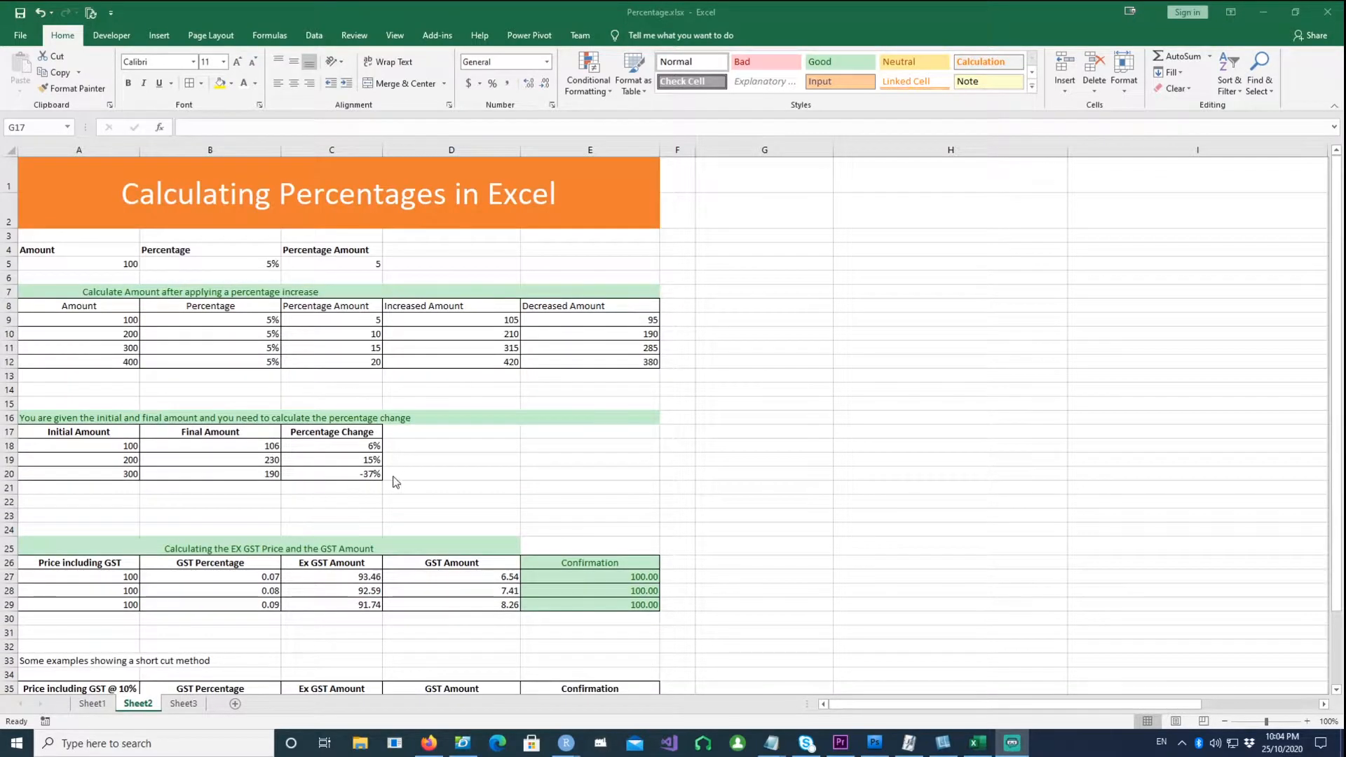
pyautogui.click(101, 265)
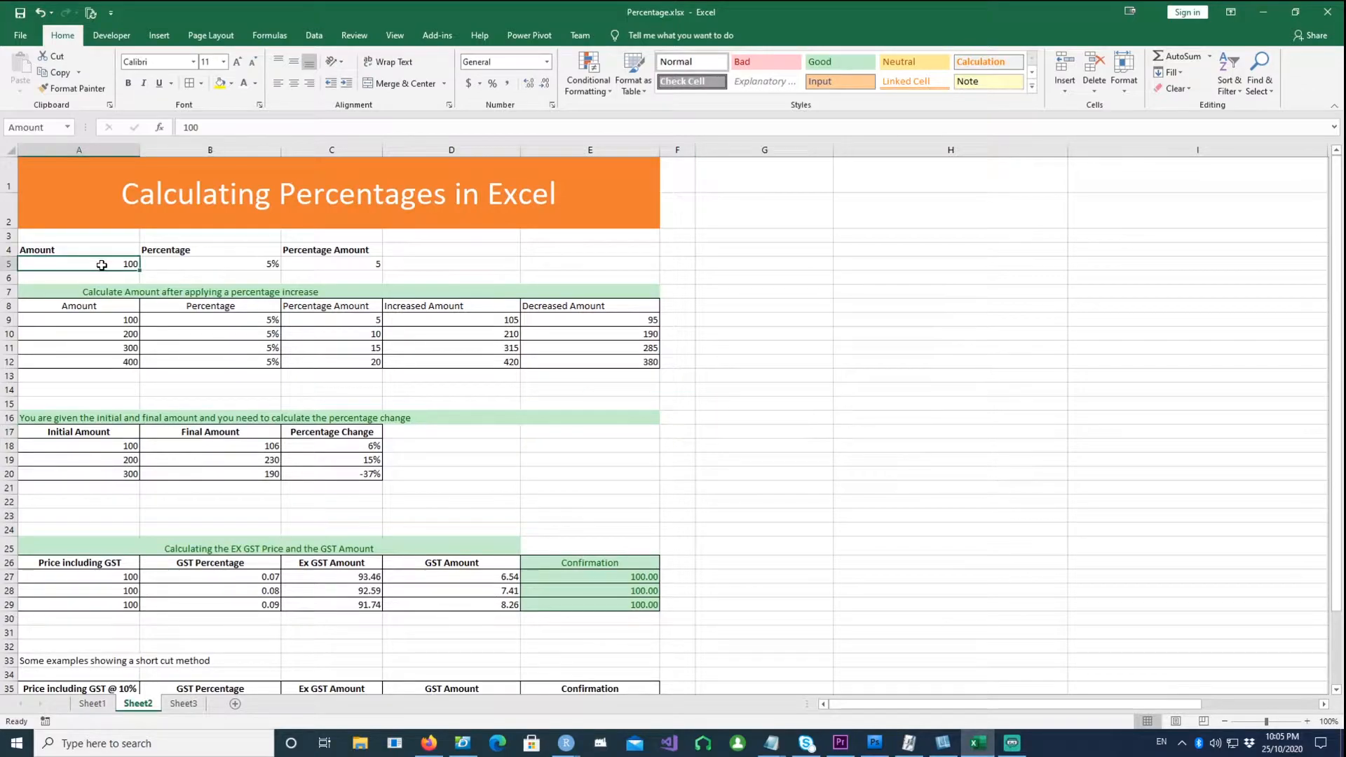
pyautogui.click(201, 264)
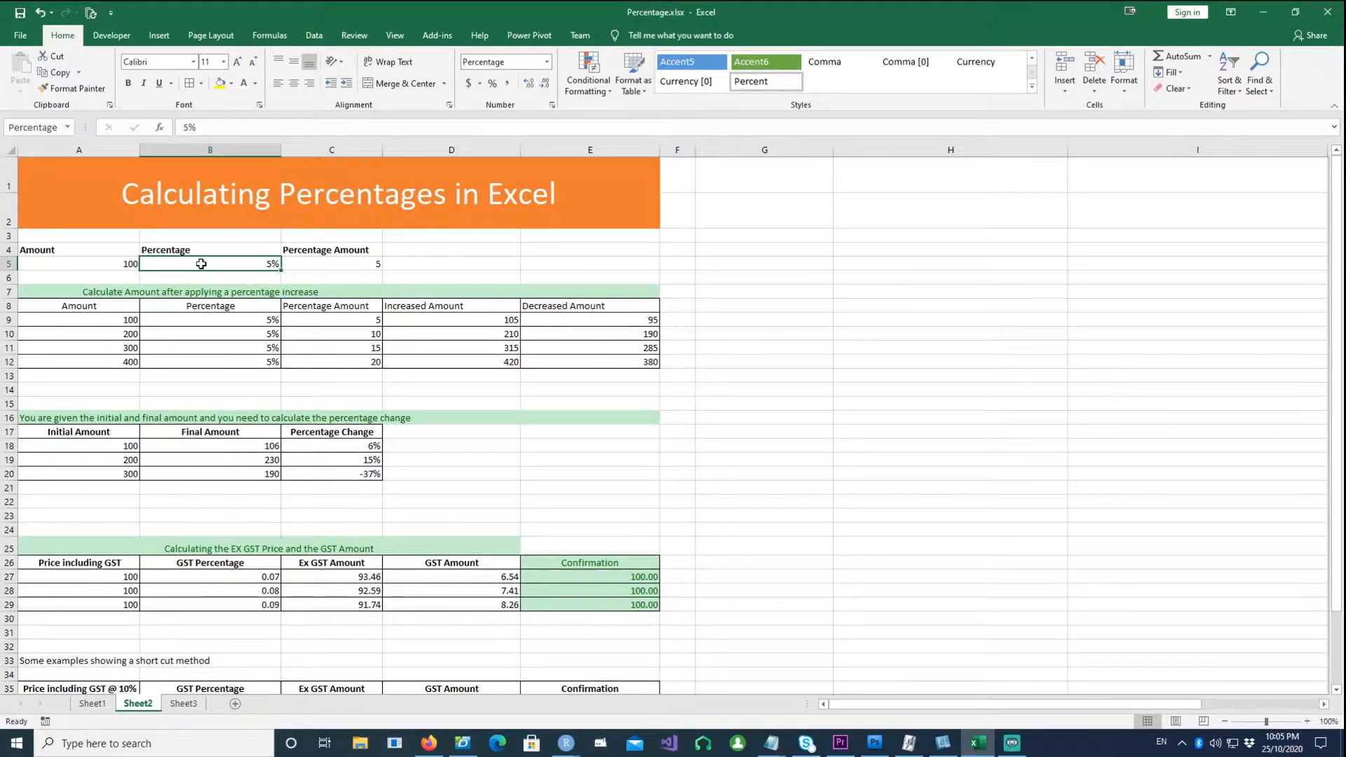
pyautogui.click(508, 87)
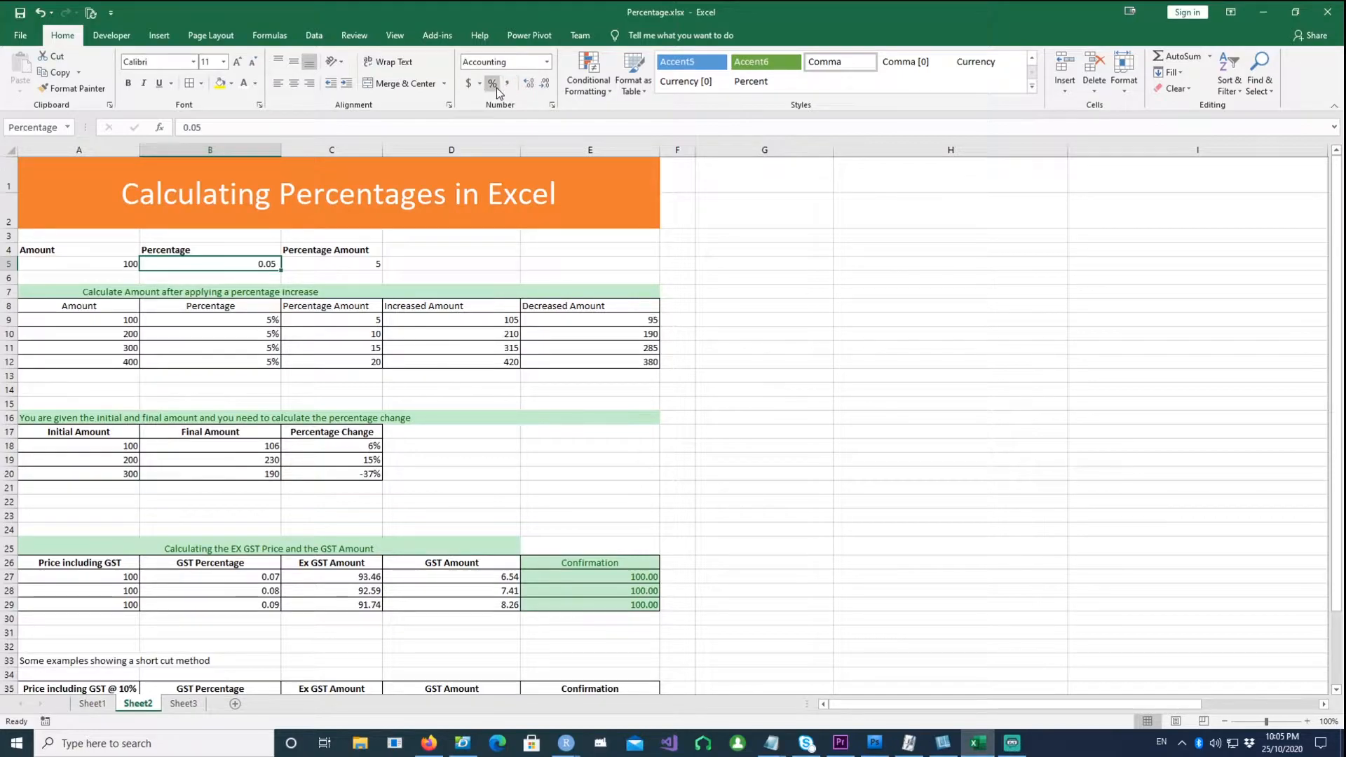
pyautogui.click(494, 87)
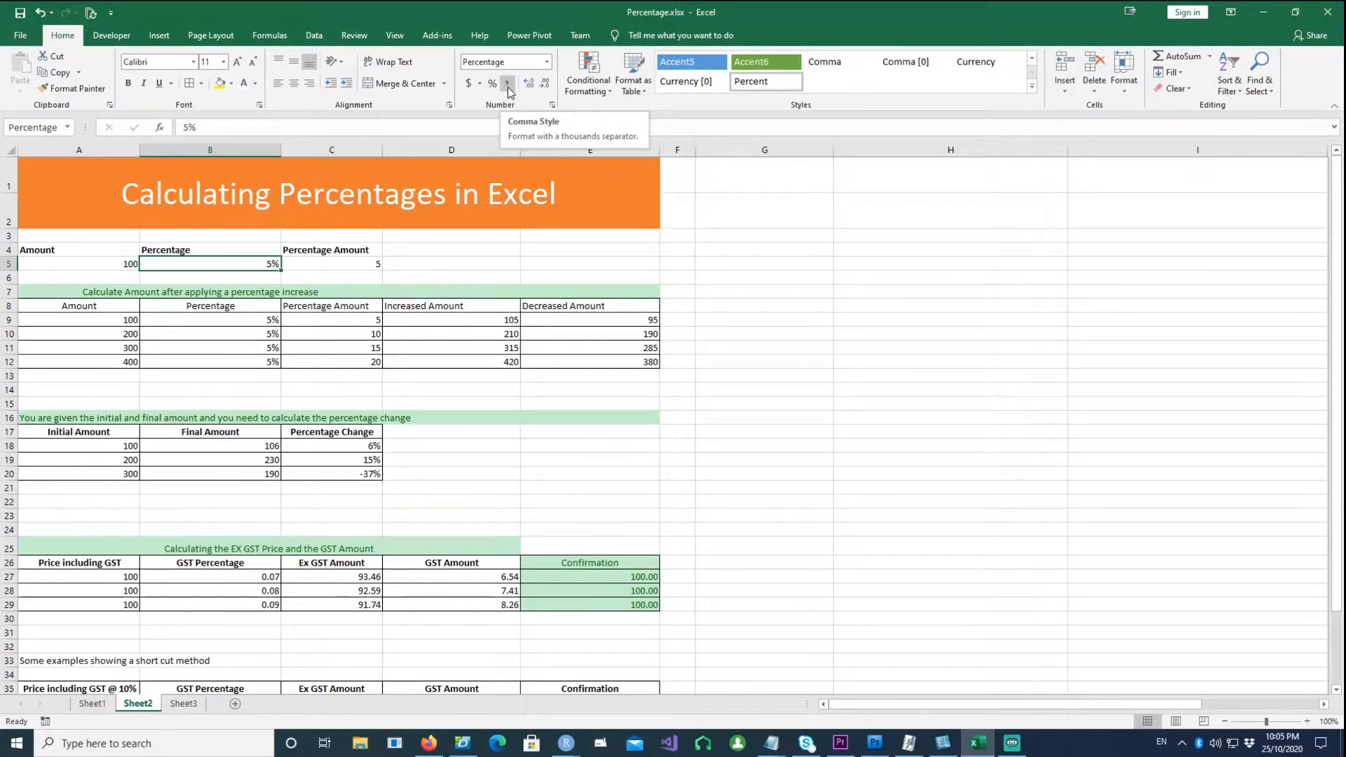
pyautogui.click(508, 87)
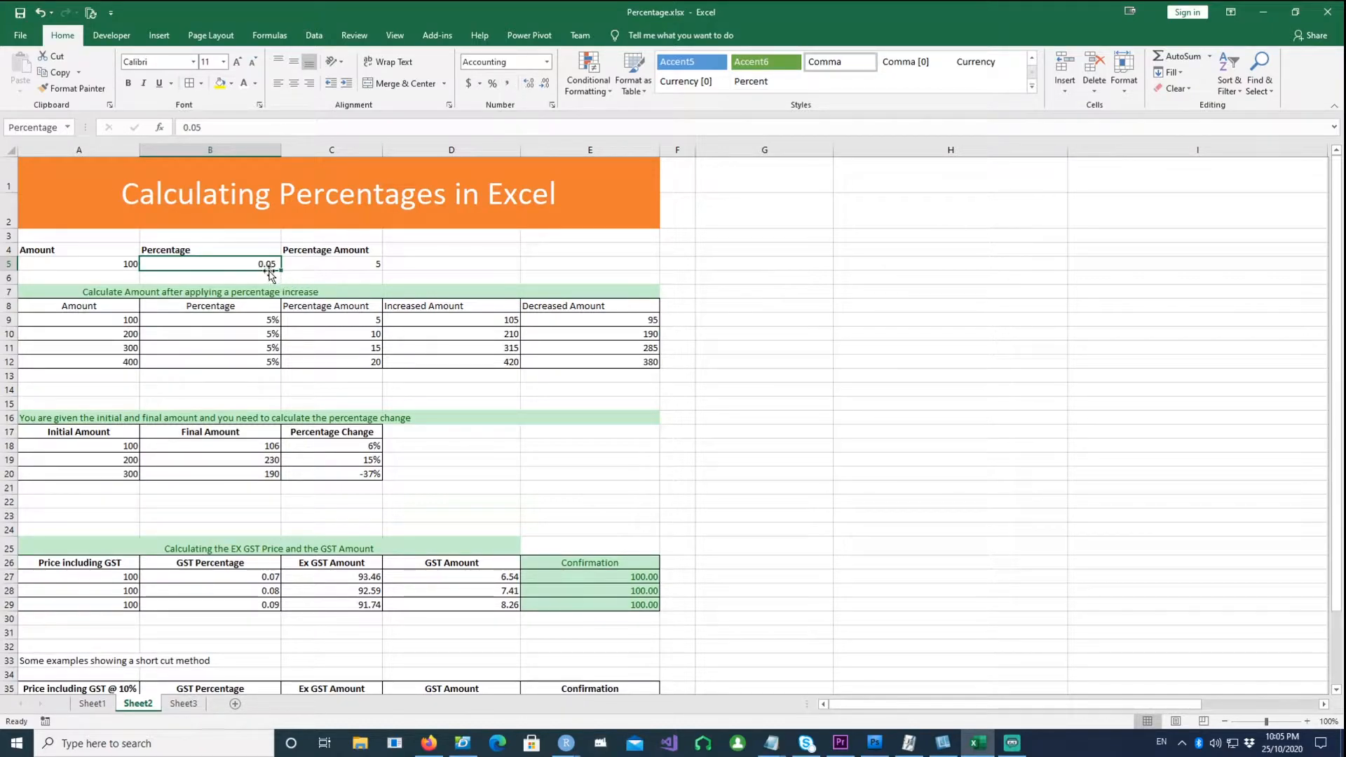
# Enter 5 in cell G1, format it as a percentage, and clear the cell's content again
pyautogui.click(737, 181)
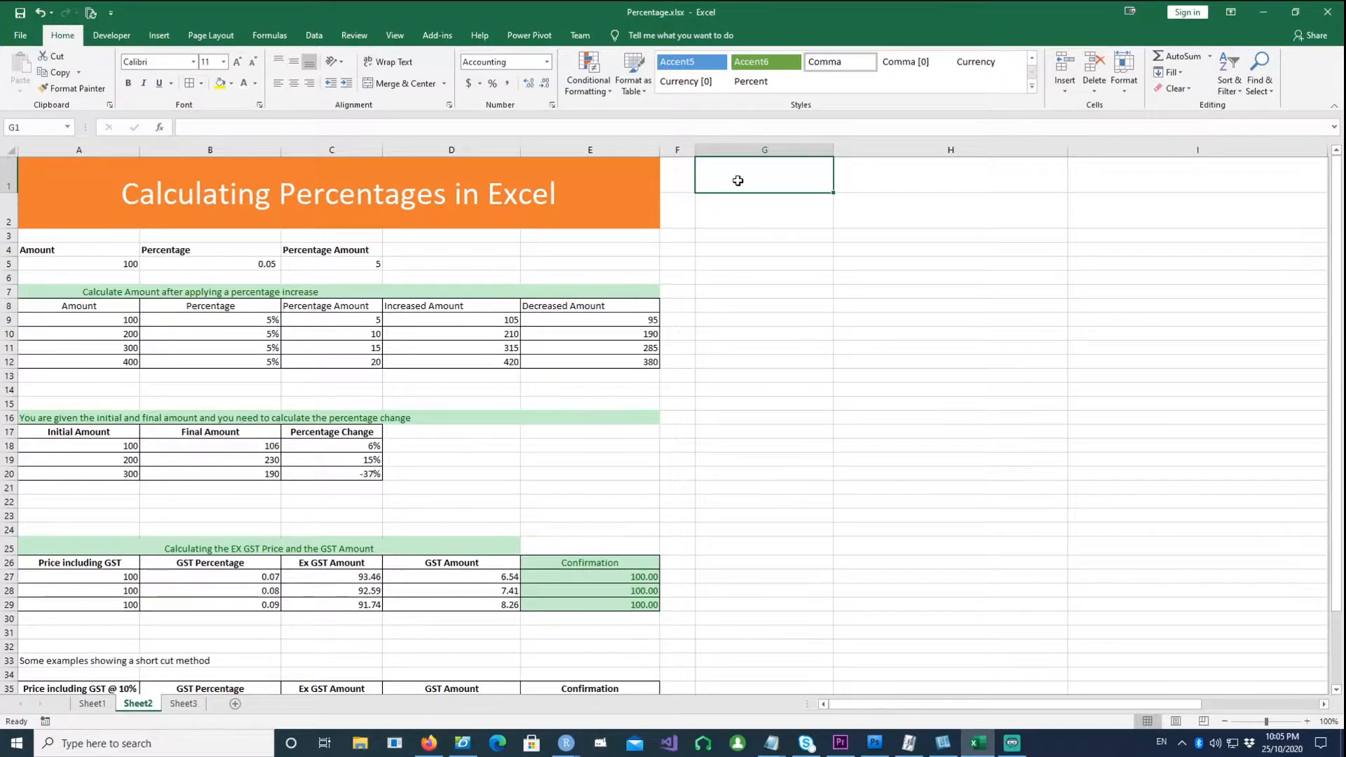
pyautogui.write('5')
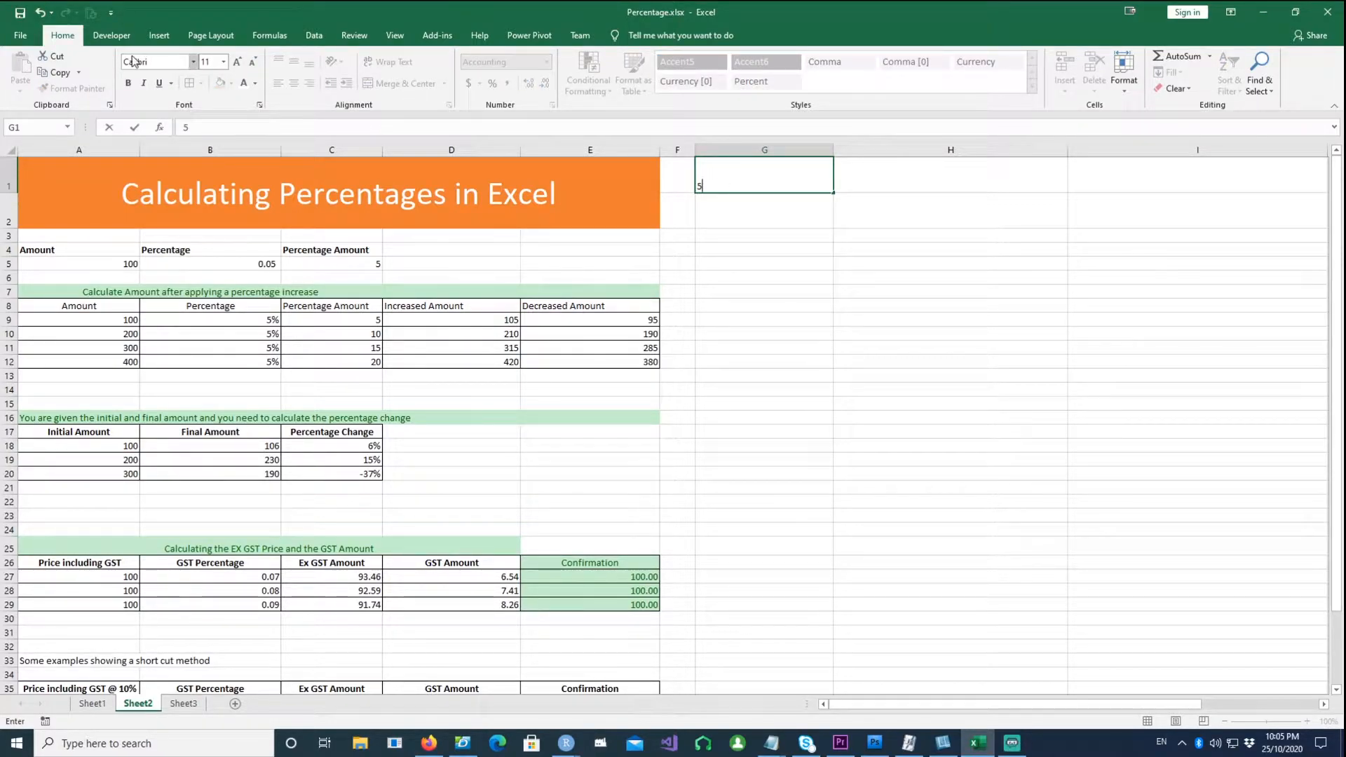
pyautogui.click(528, 87)
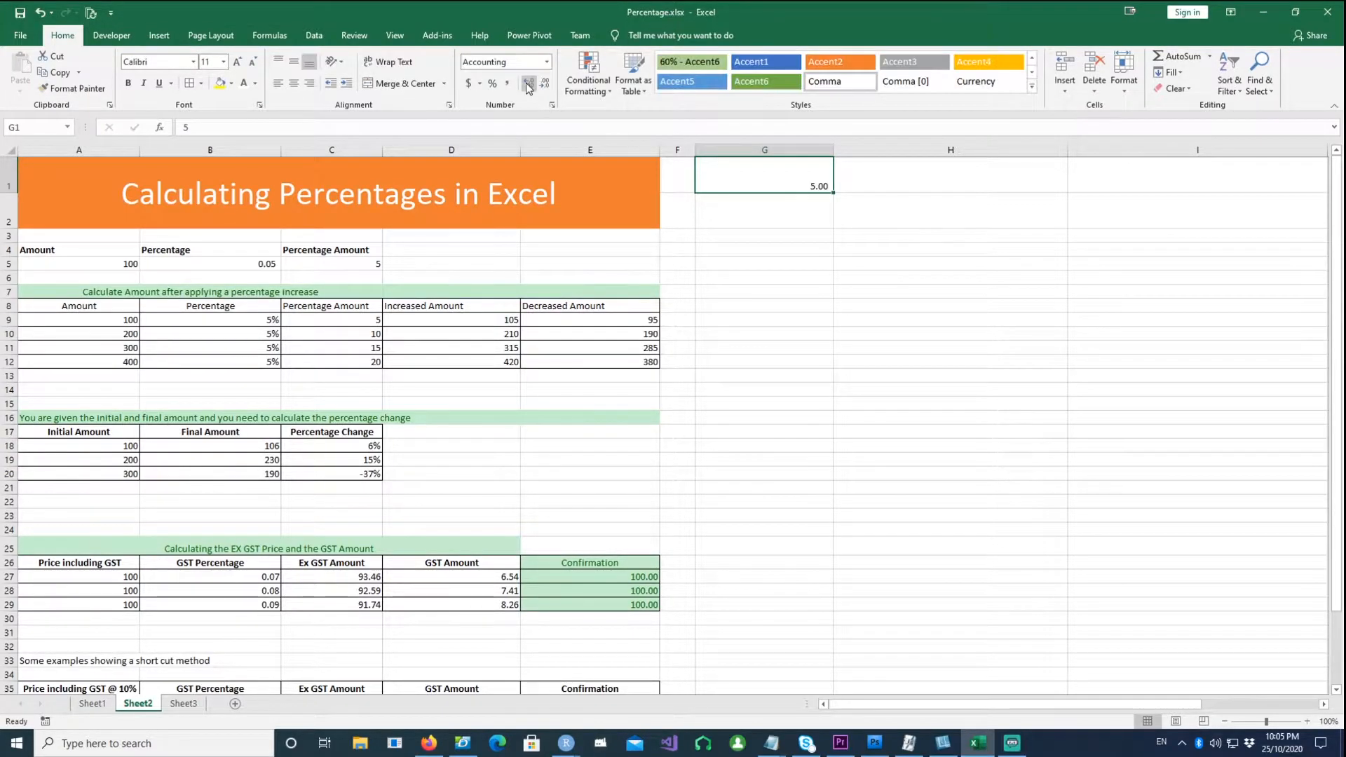
pyautogui.click(494, 84)
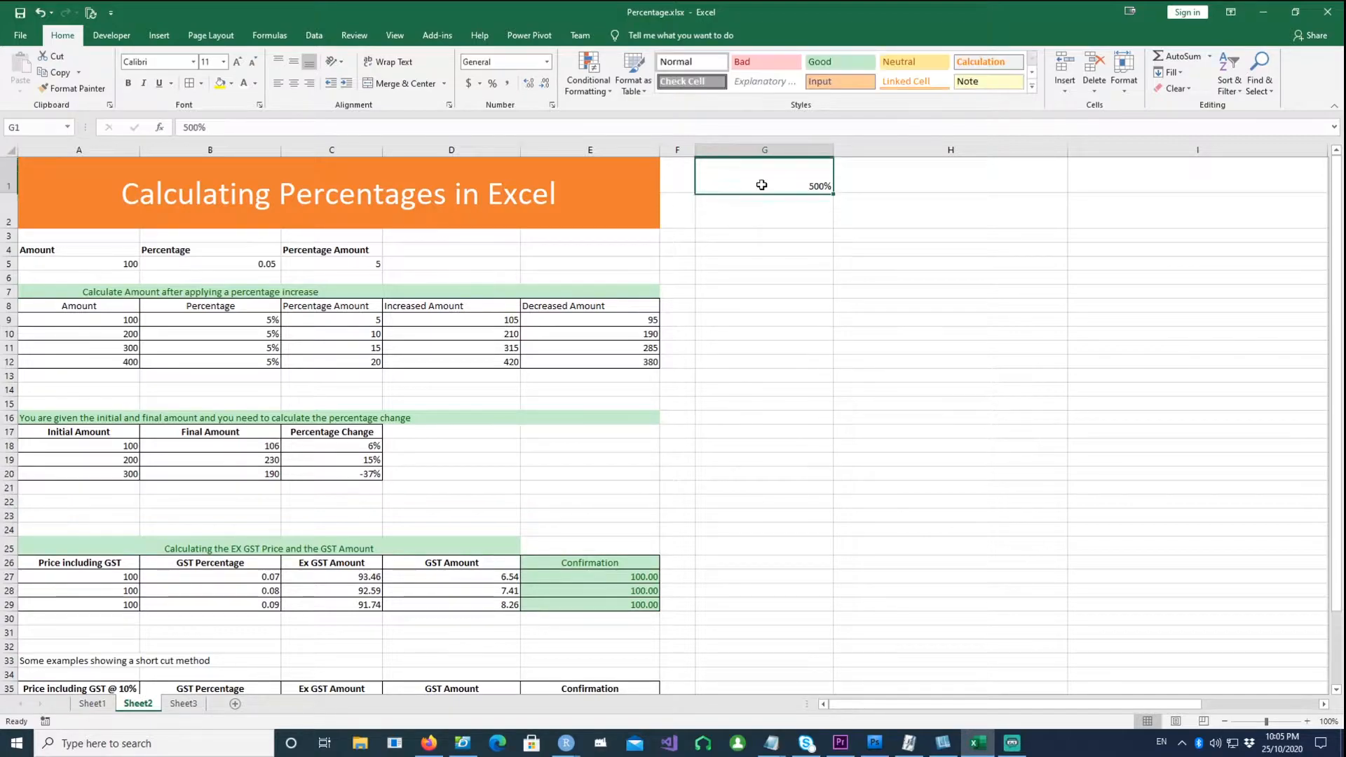
pyautogui.press('Delete')
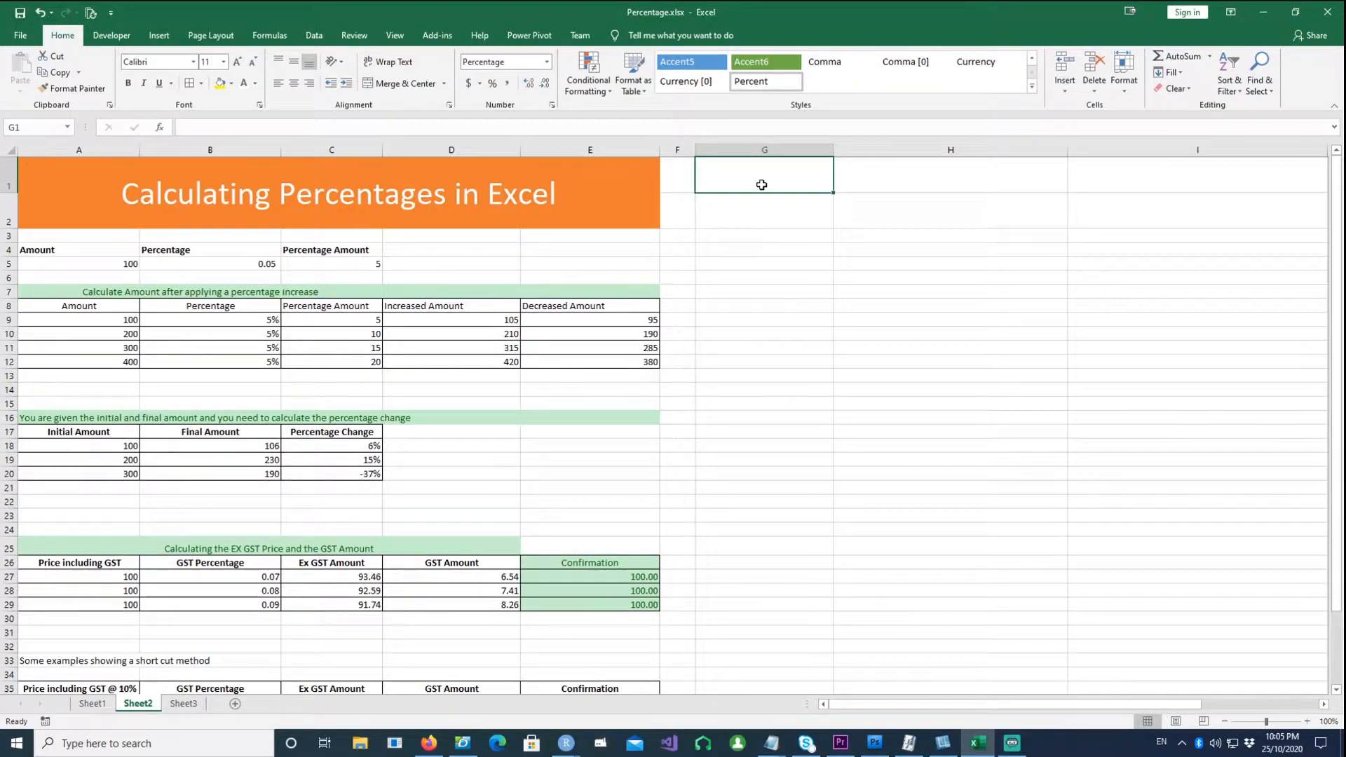
# Format the Percentage value in cell B5 with Percent Style
pyautogui.click(213, 267)
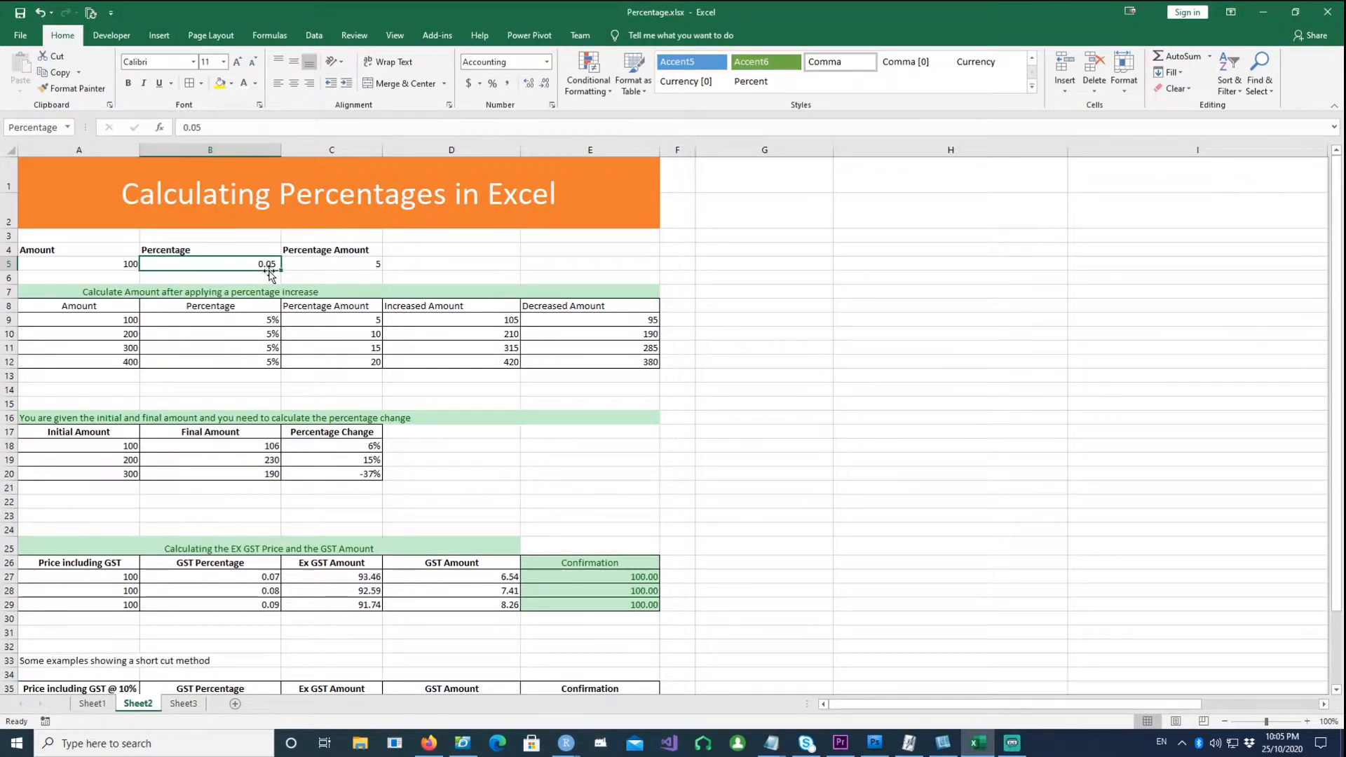
pyautogui.click(493, 83)
pyautogui.click(448, 264)
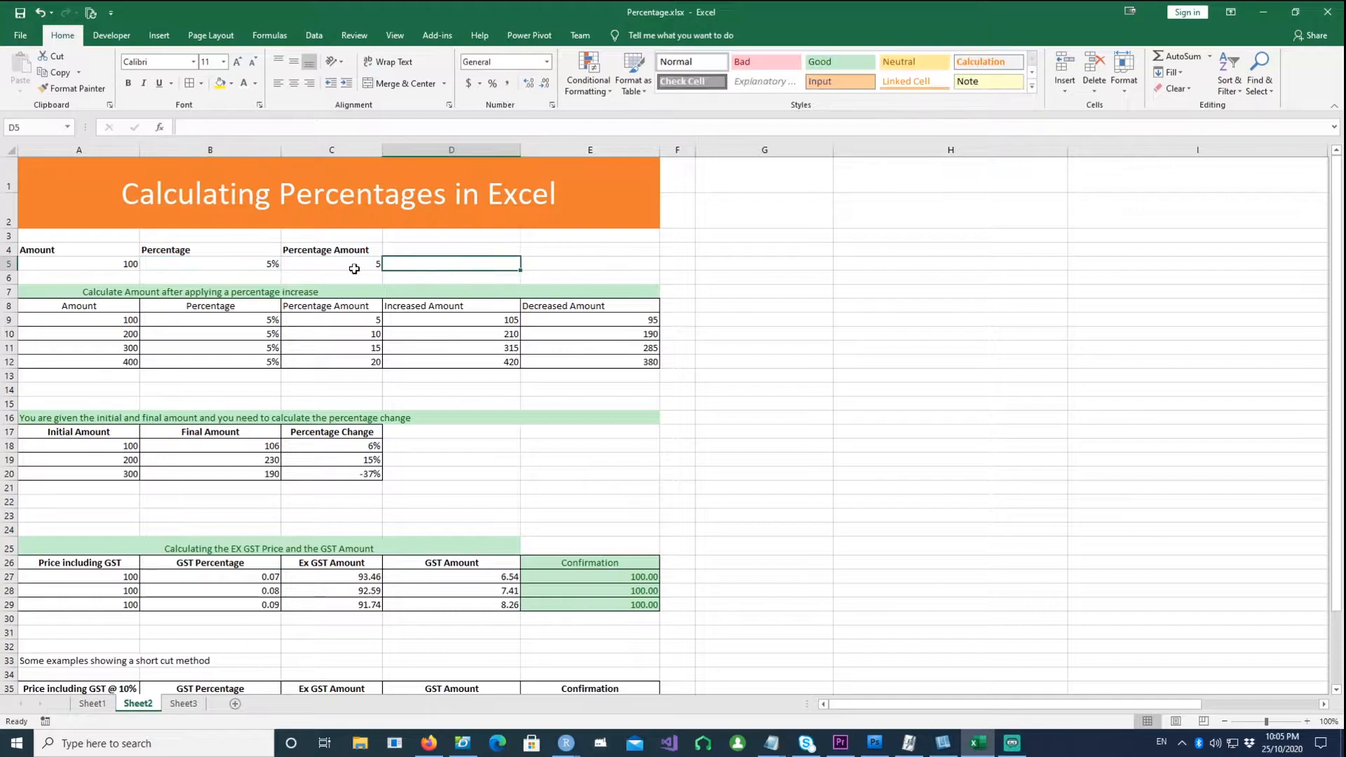
# Examine the Percentage Amount formula in C5 and the Amount and Percentage inputs of the percentage increase table
pyautogui.click(339, 264)
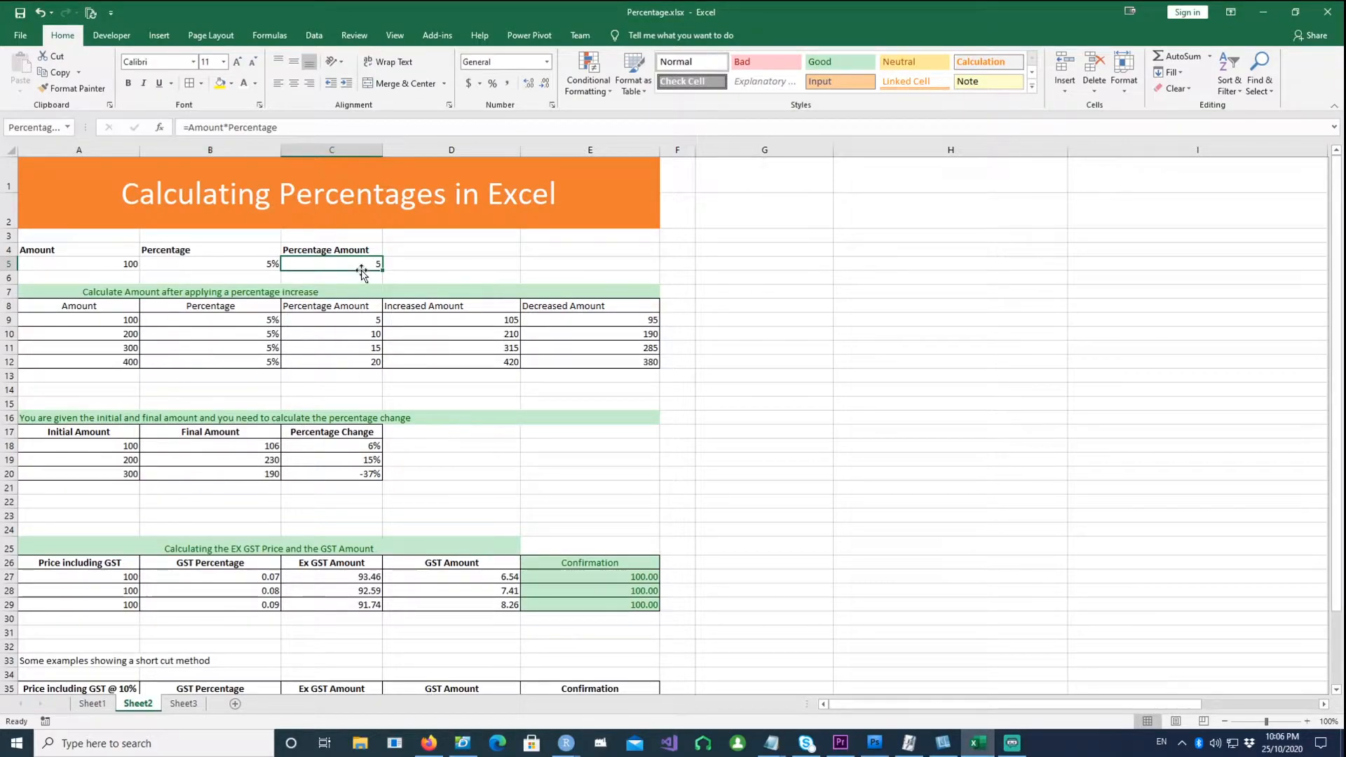
pyautogui.click(699, 390)
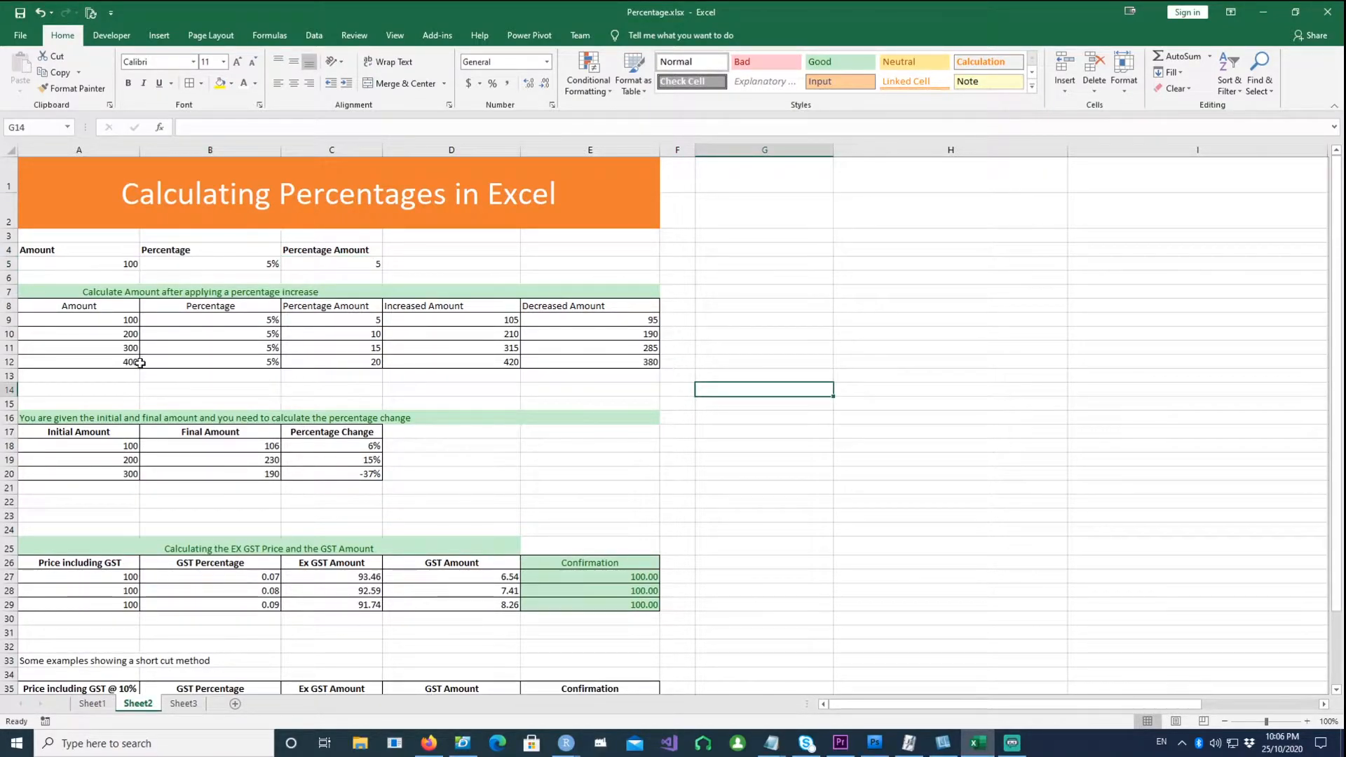
pyautogui.click(212, 293)
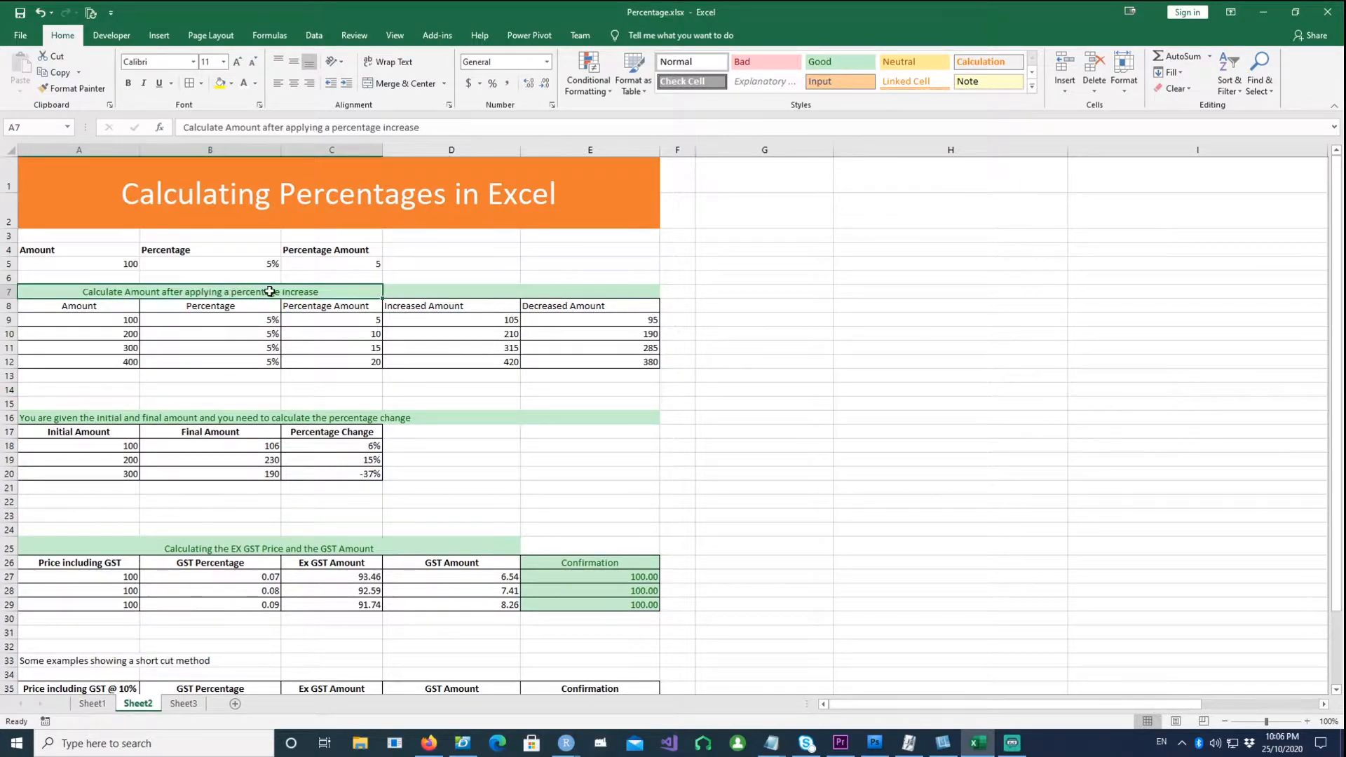
pyautogui.click(241, 402)
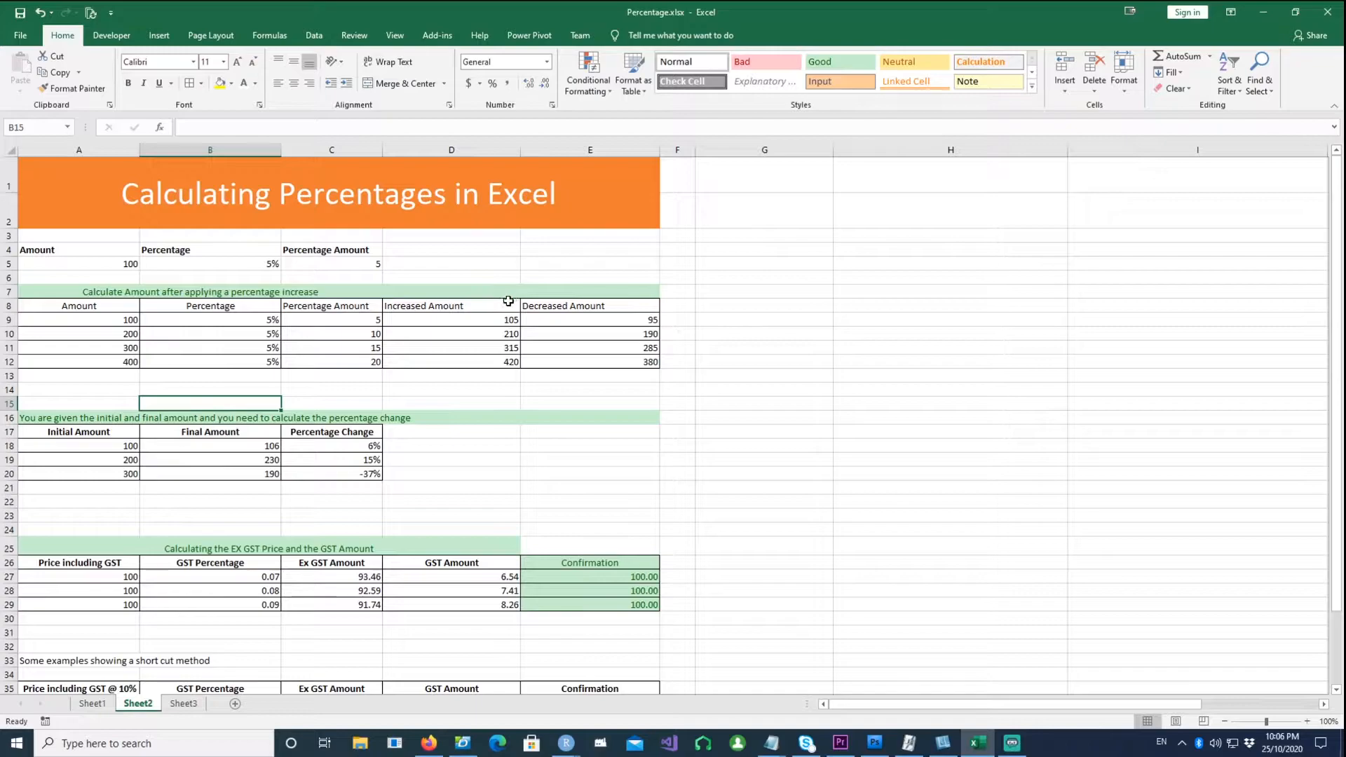
pyautogui.moveTo(128, 321); pyautogui.dragTo(122, 359)
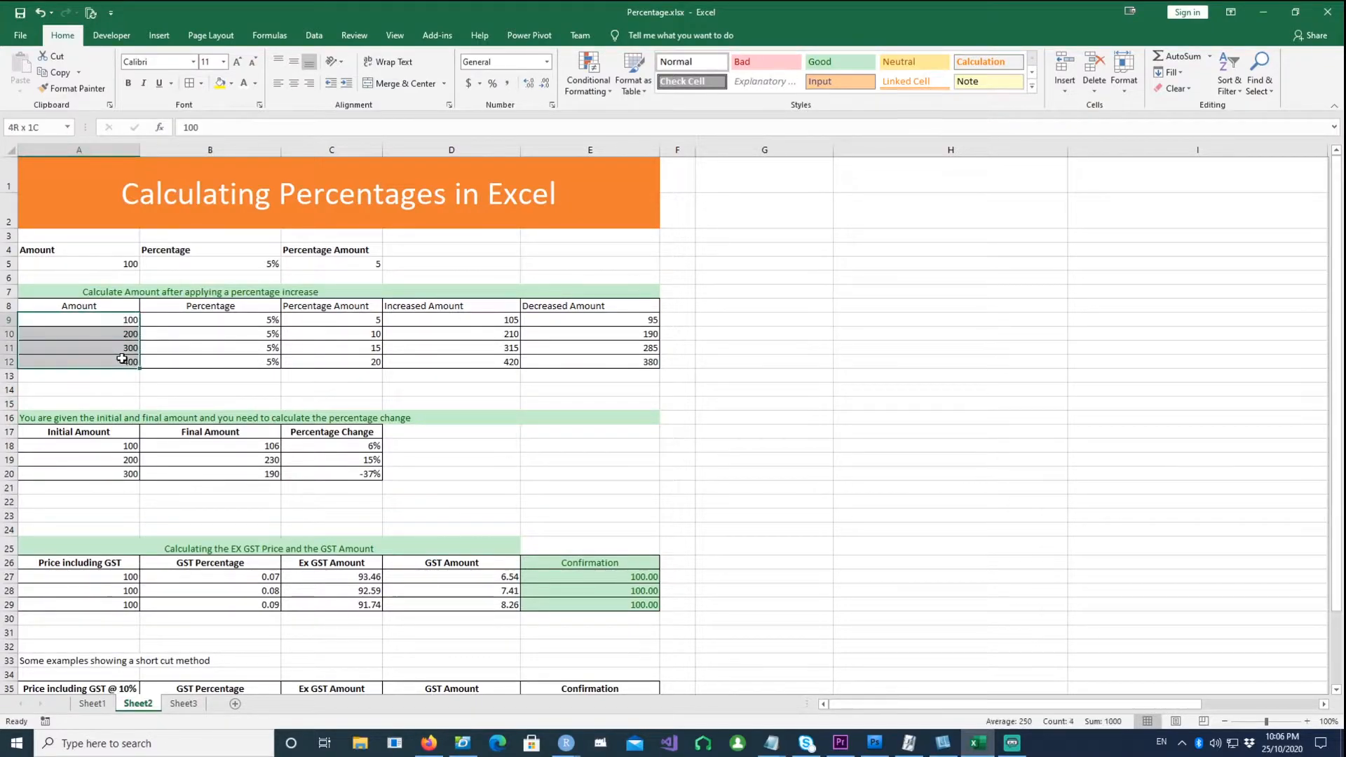
pyautogui.click(151, 387)
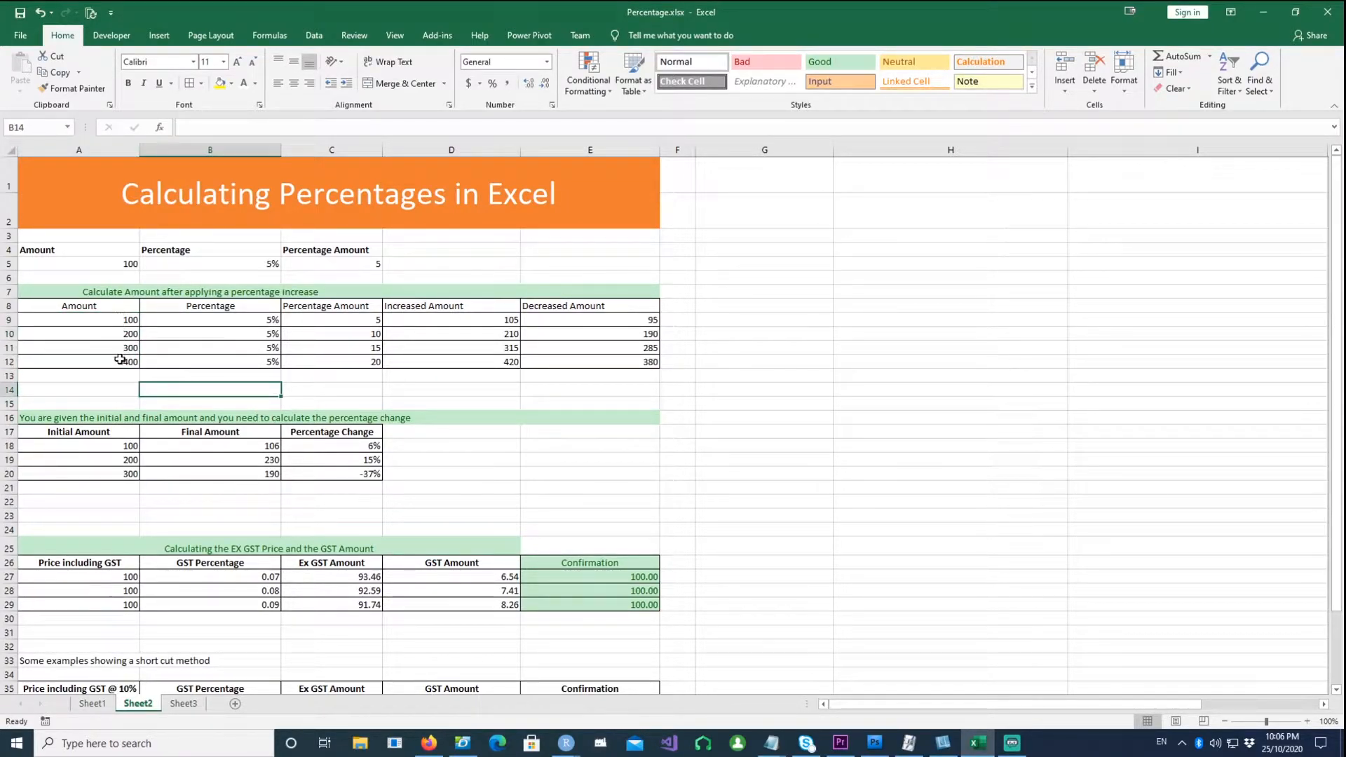
pyautogui.moveTo(248, 320)
pyautogui.mouseDown()
pyautogui.moveTo(249, 337)
pyautogui.moveTo(248, 315)
pyautogui.mouseUp()
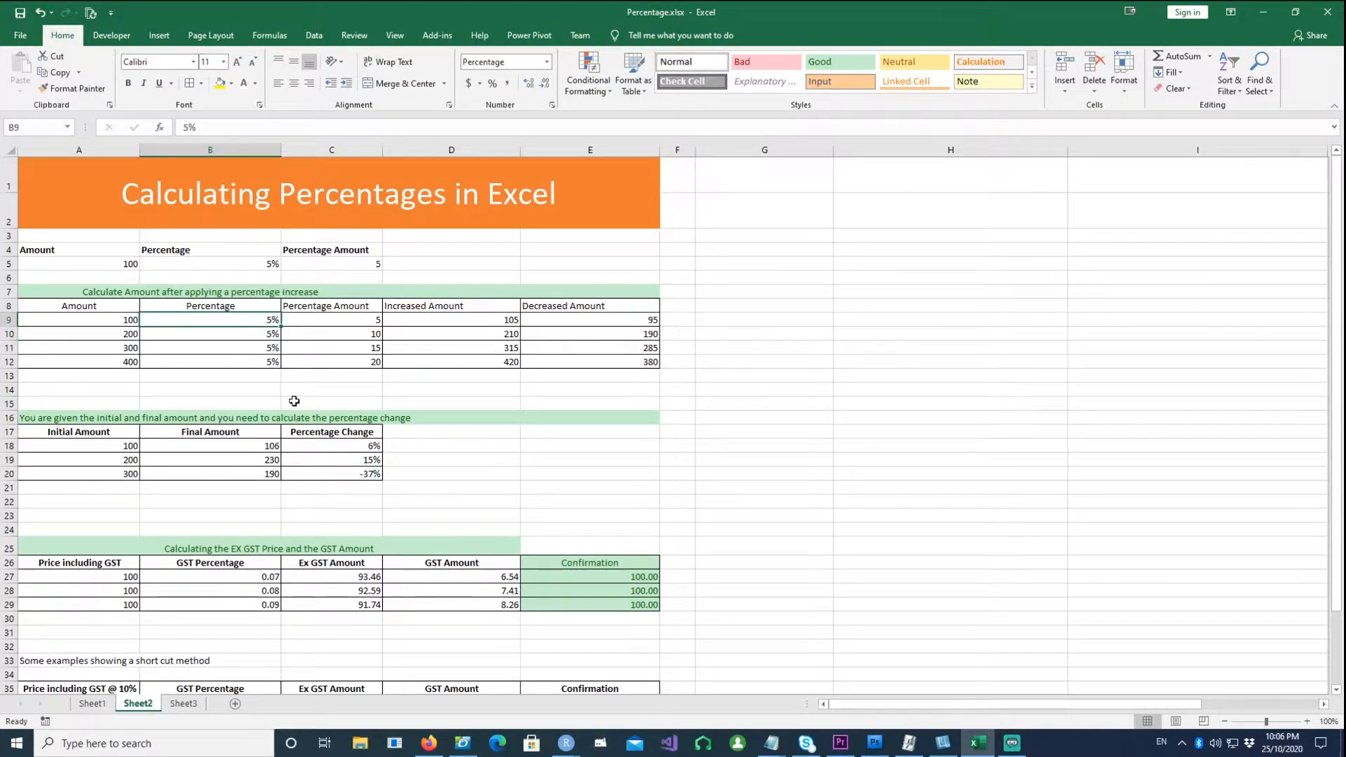
pyautogui.click(293, 394)
# Inspect the row 9 formulas for Percentage Amount, Increased Amount and Decreased Amount along with the cells they use
pyautogui.click(265, 322)
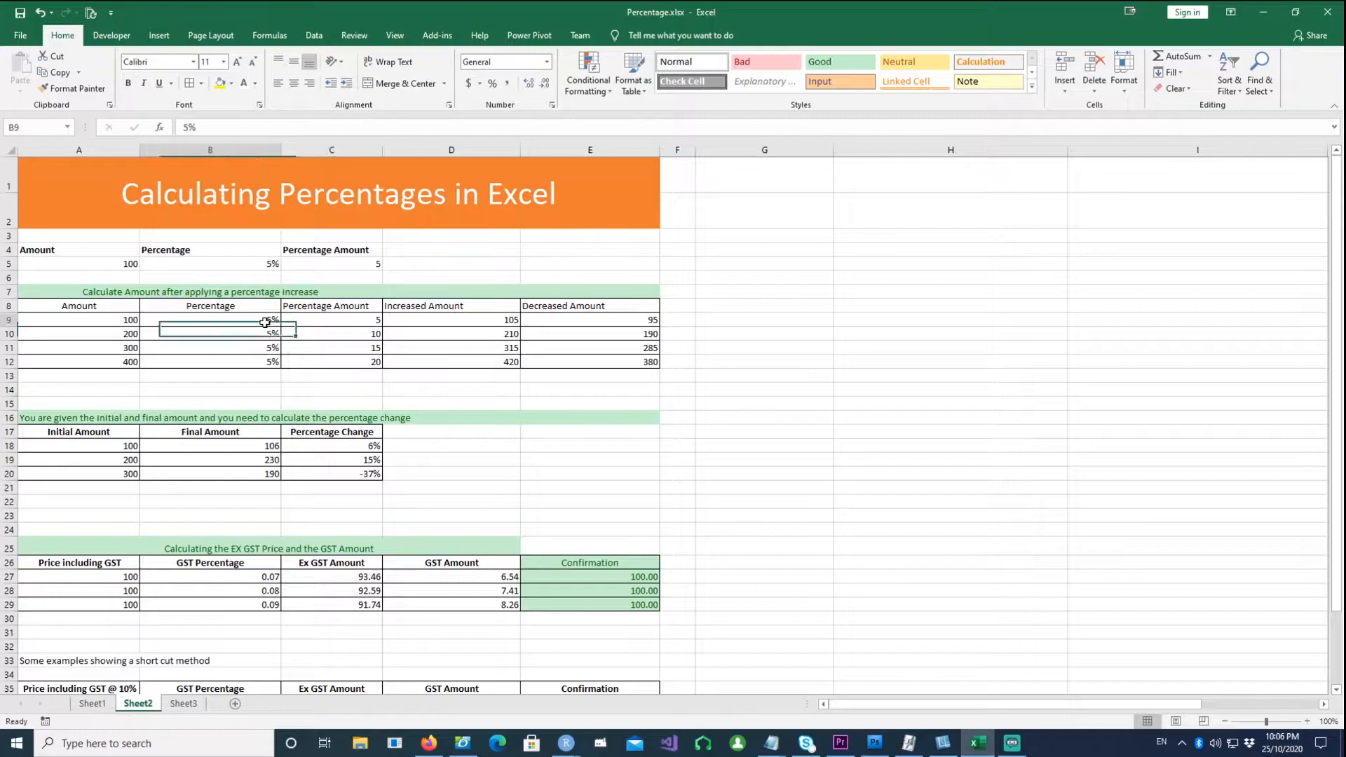
pyautogui.click(346, 320)
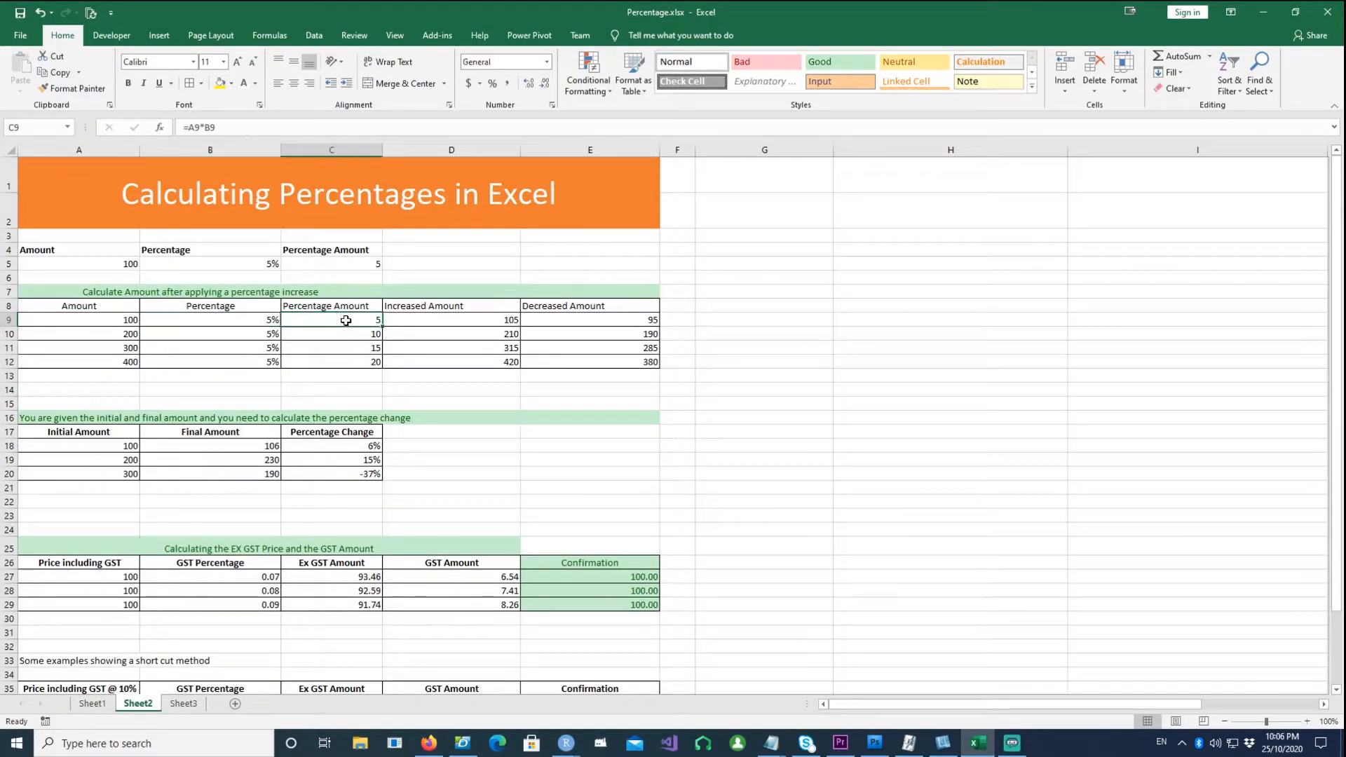
pyautogui.click(112, 319)
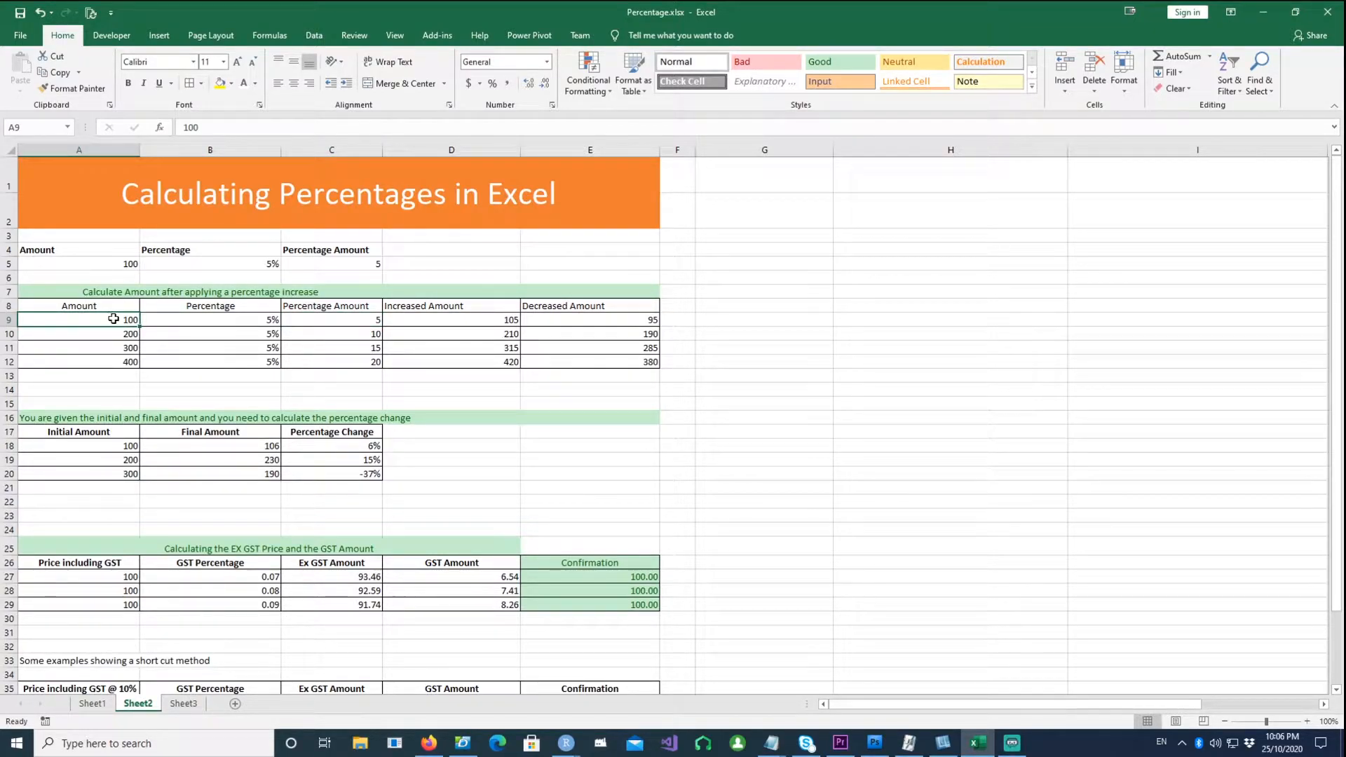
pyautogui.click(378, 322)
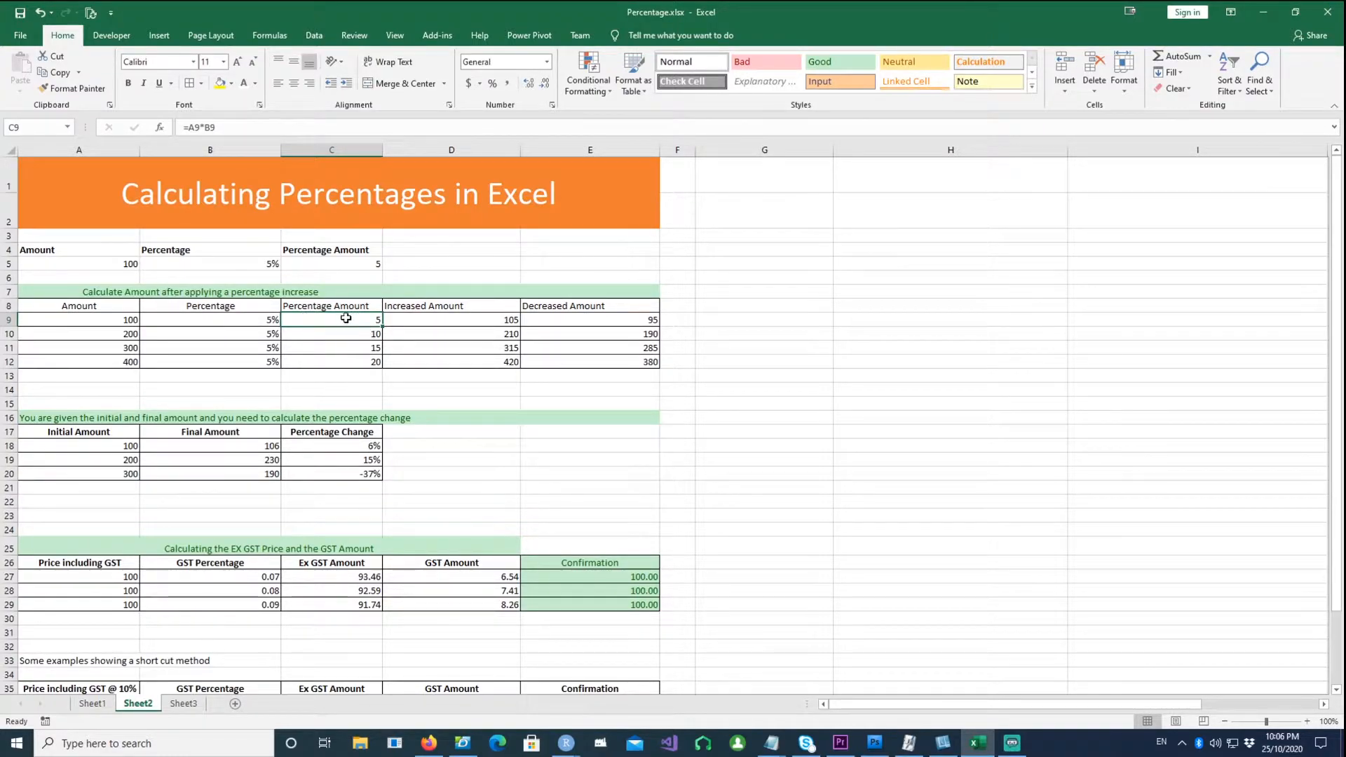
pyautogui.click(433, 320)
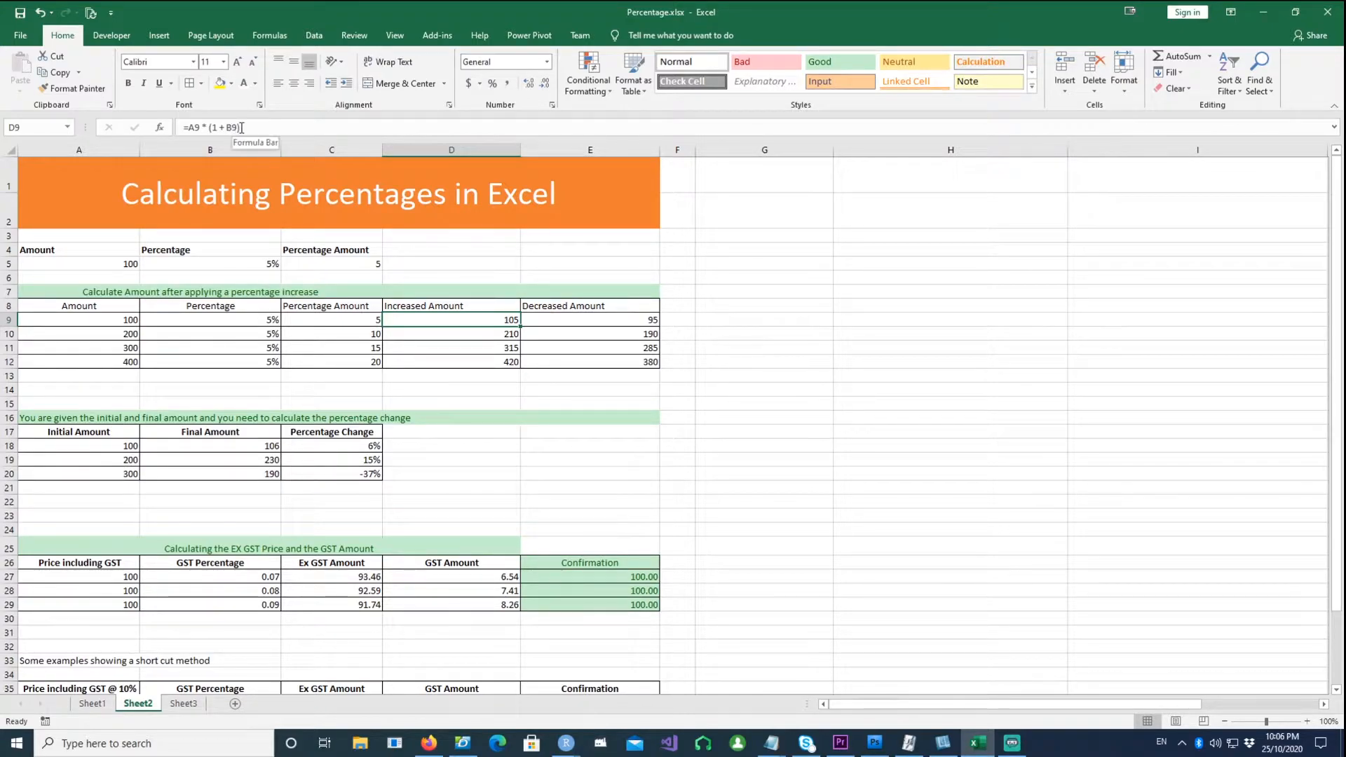
pyautogui.click(572, 321)
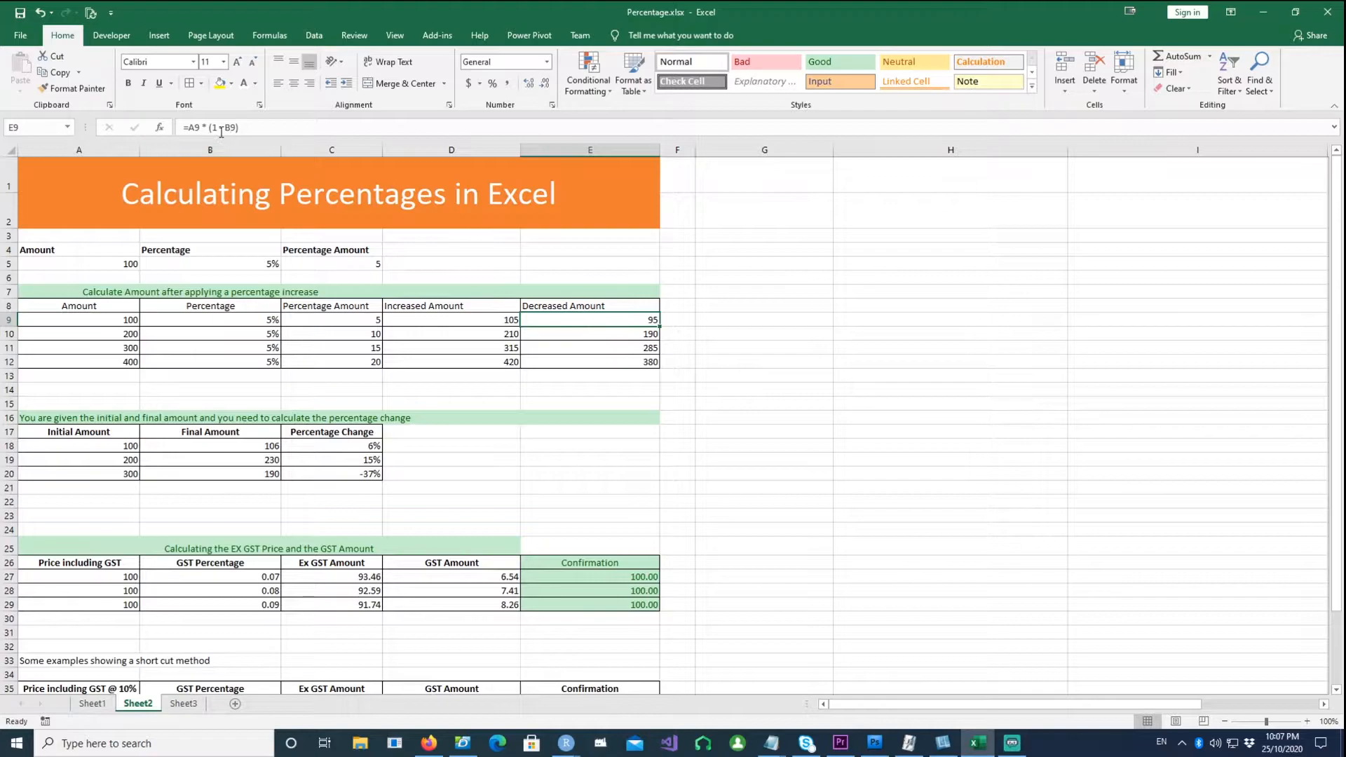
pyautogui.click(474, 318)
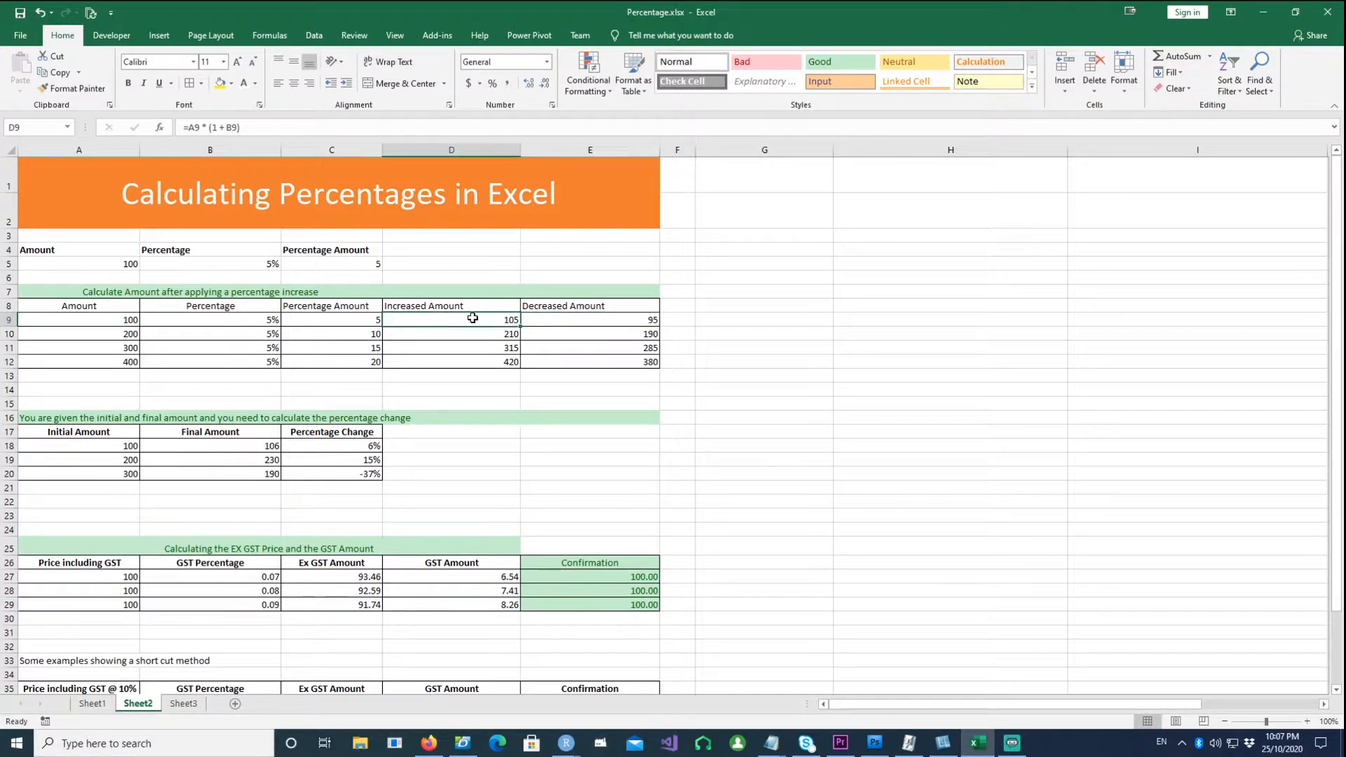
pyautogui.click(566, 320)
# Set the font colour of the formula notes in range H7:I11 to red
pyautogui.moveTo(841, 291); pyautogui.dragTo(1181, 348)
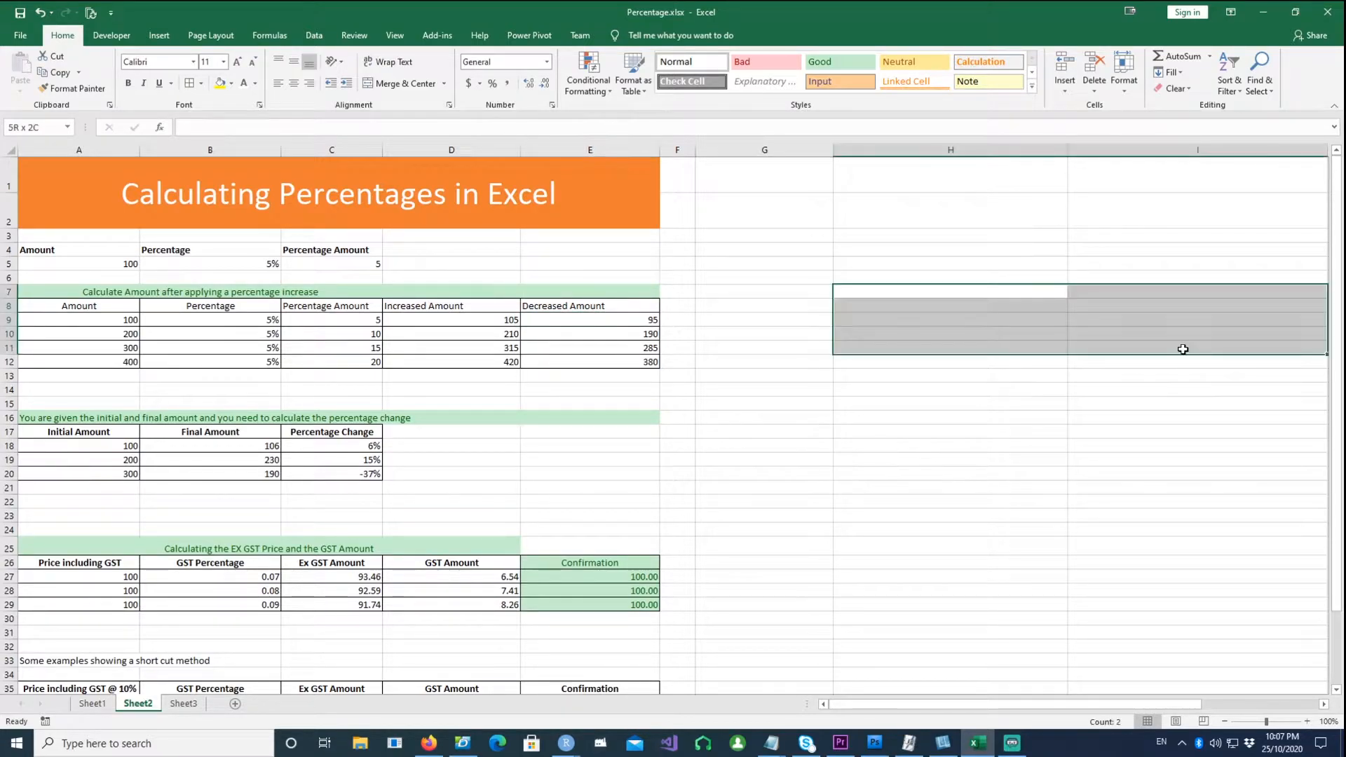
pyautogui.click(256, 83)
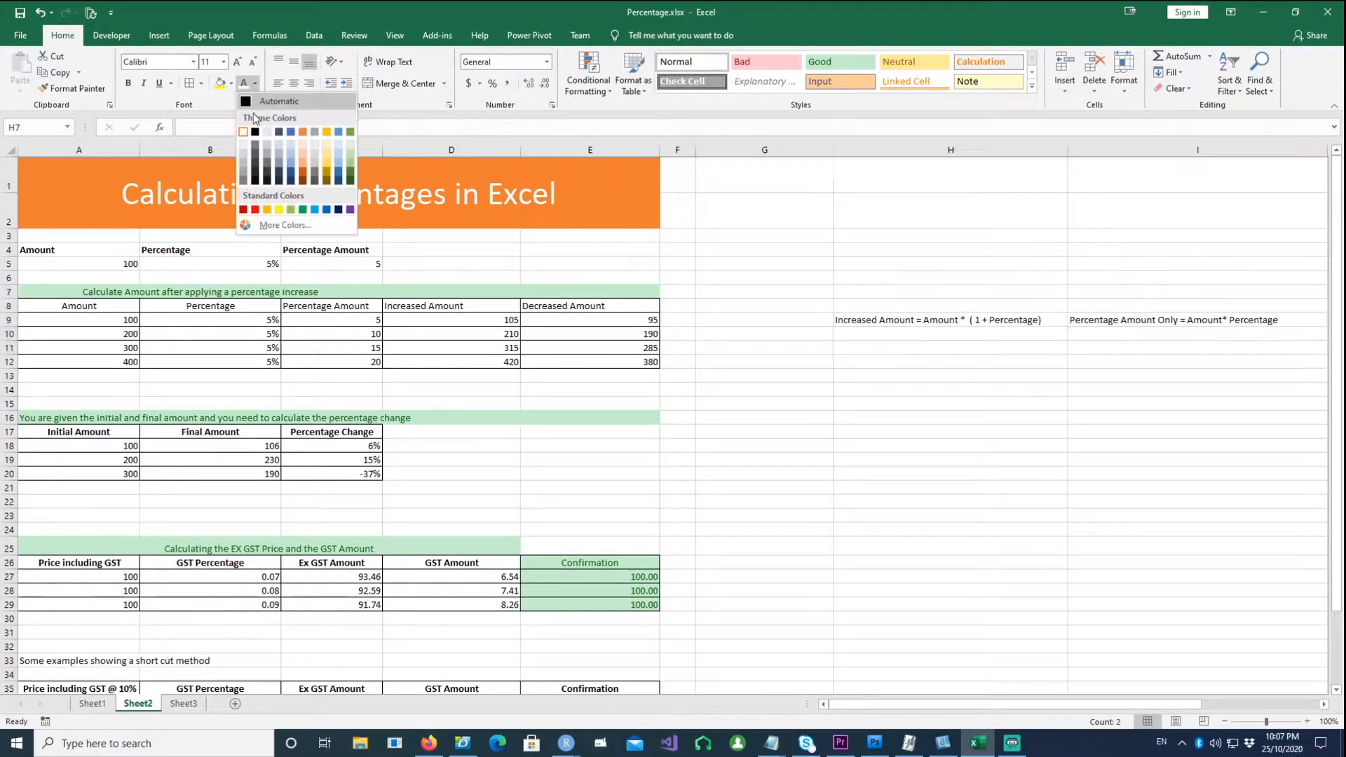
pyautogui.click(254, 212)
pyautogui.click(940, 398)
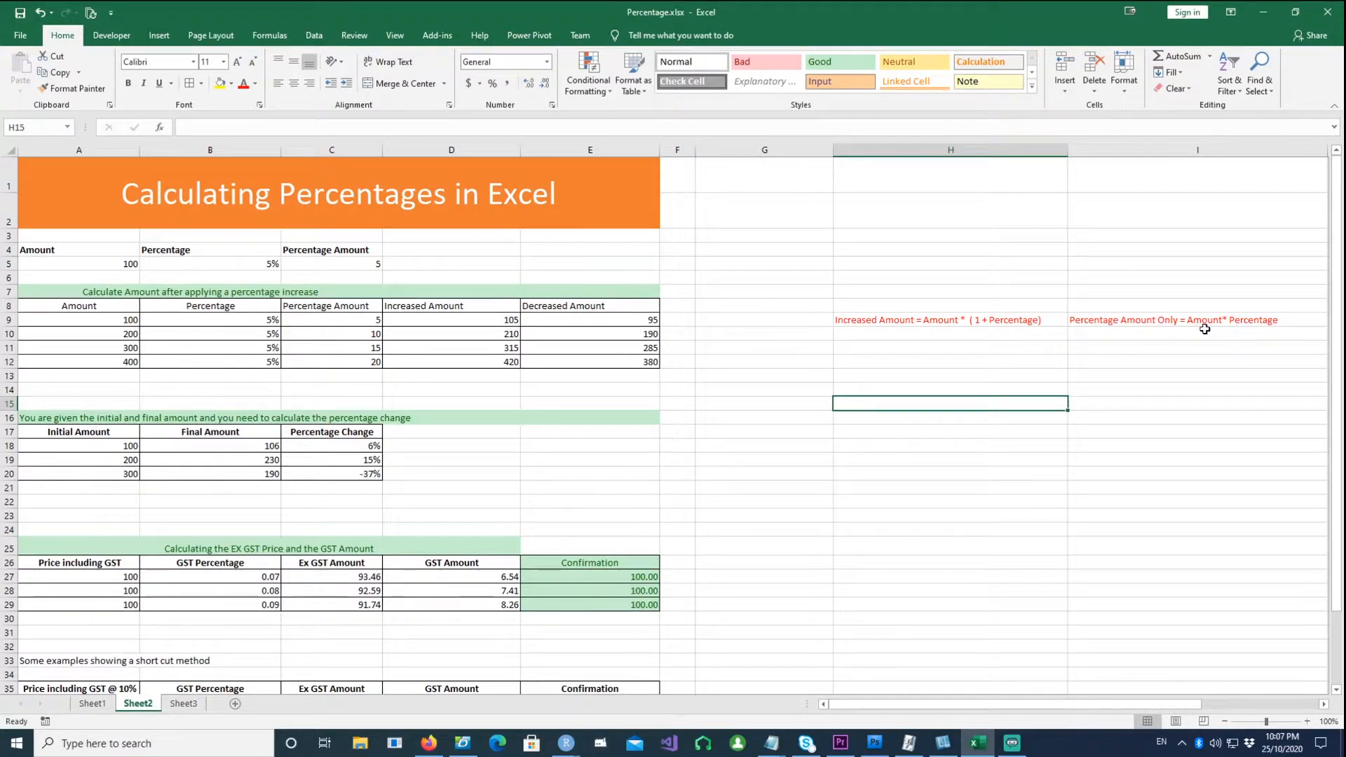
# Examine the Percentage Change formula in C18 along with its Initial Amount and Final Amount inputs
pyautogui.moveTo(28, 295); pyautogui.dragTo(1182, 362)
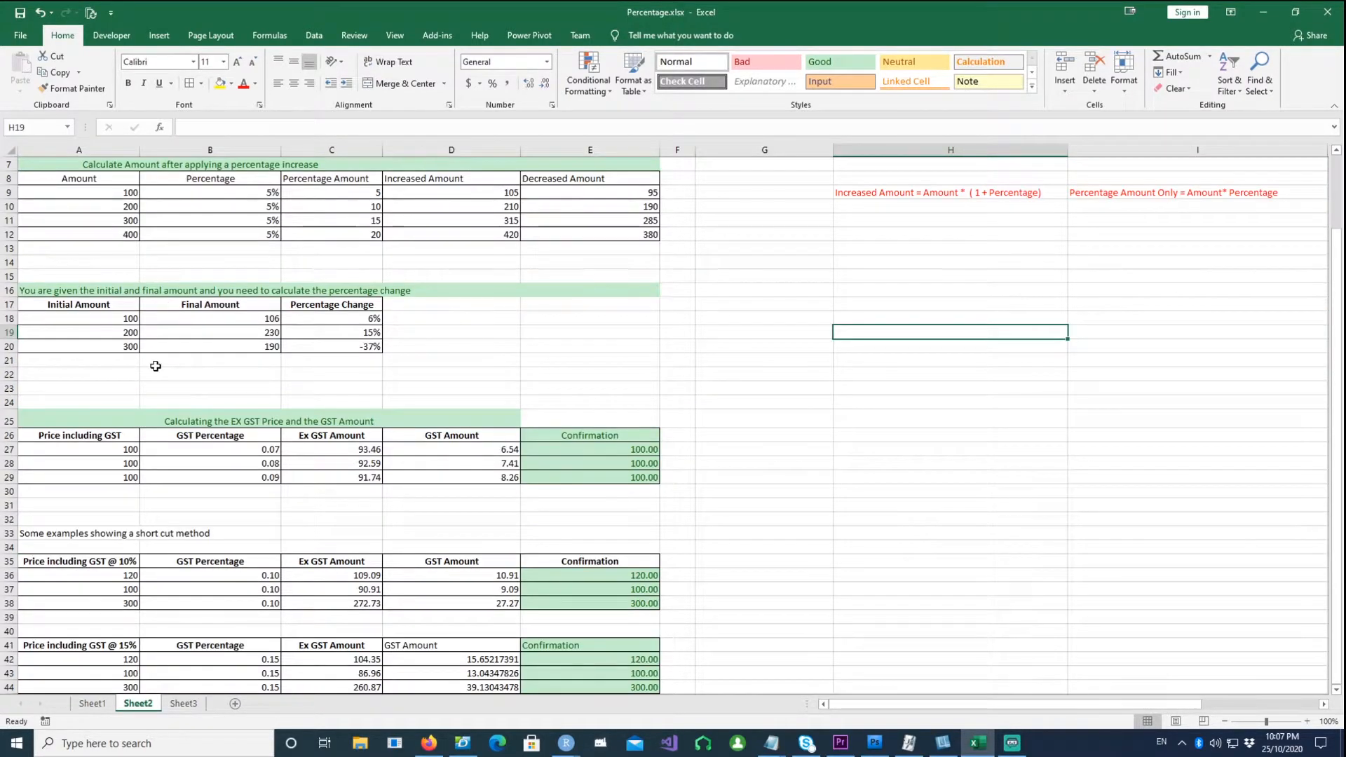
pyautogui.scroll(-1, 154, 369)
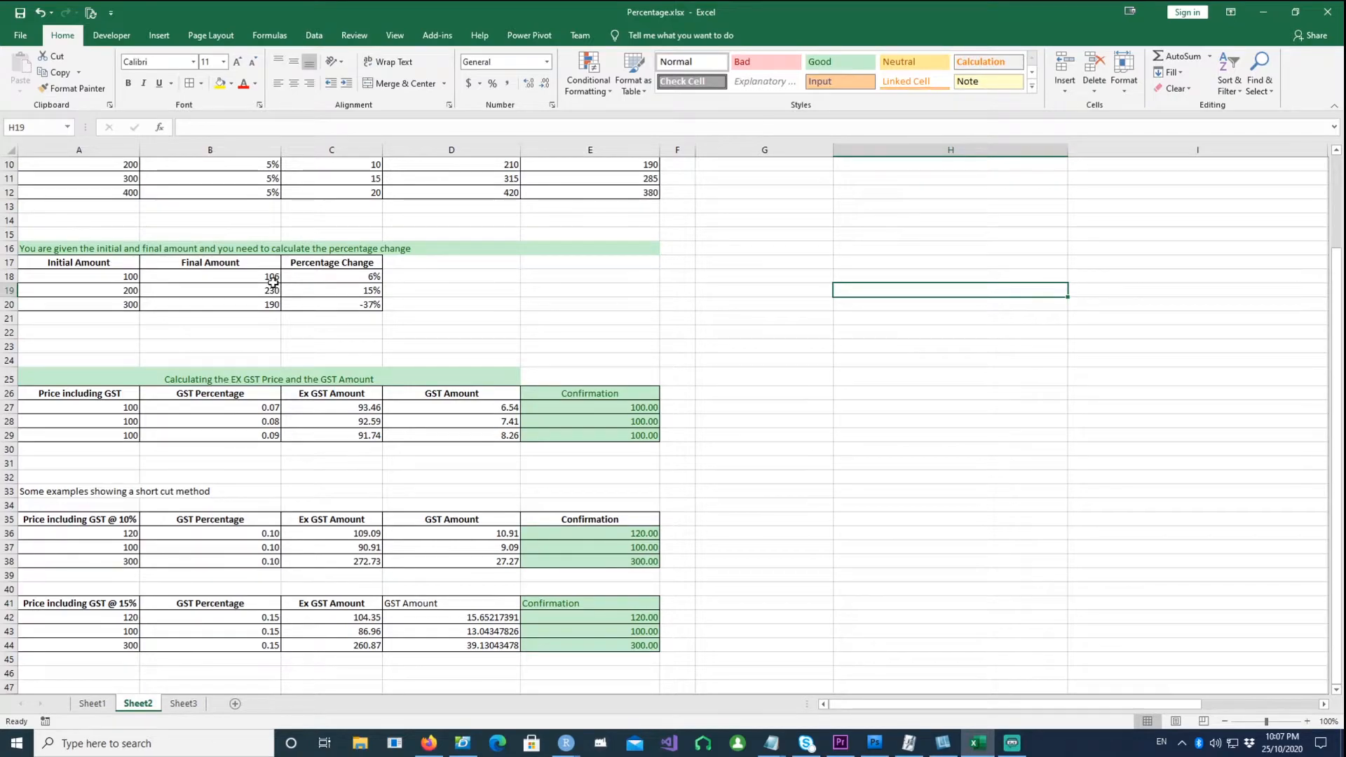
pyautogui.click(111, 276)
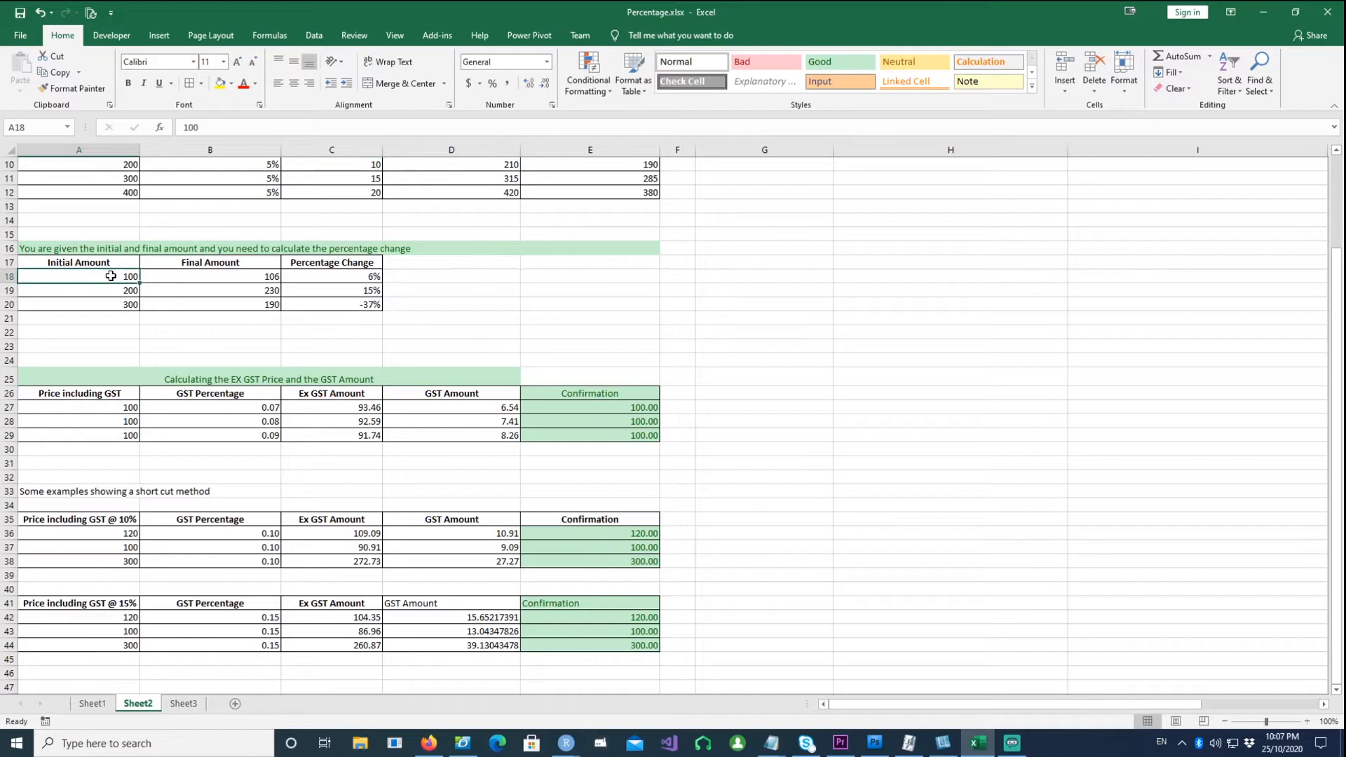
pyautogui.click(241, 274)
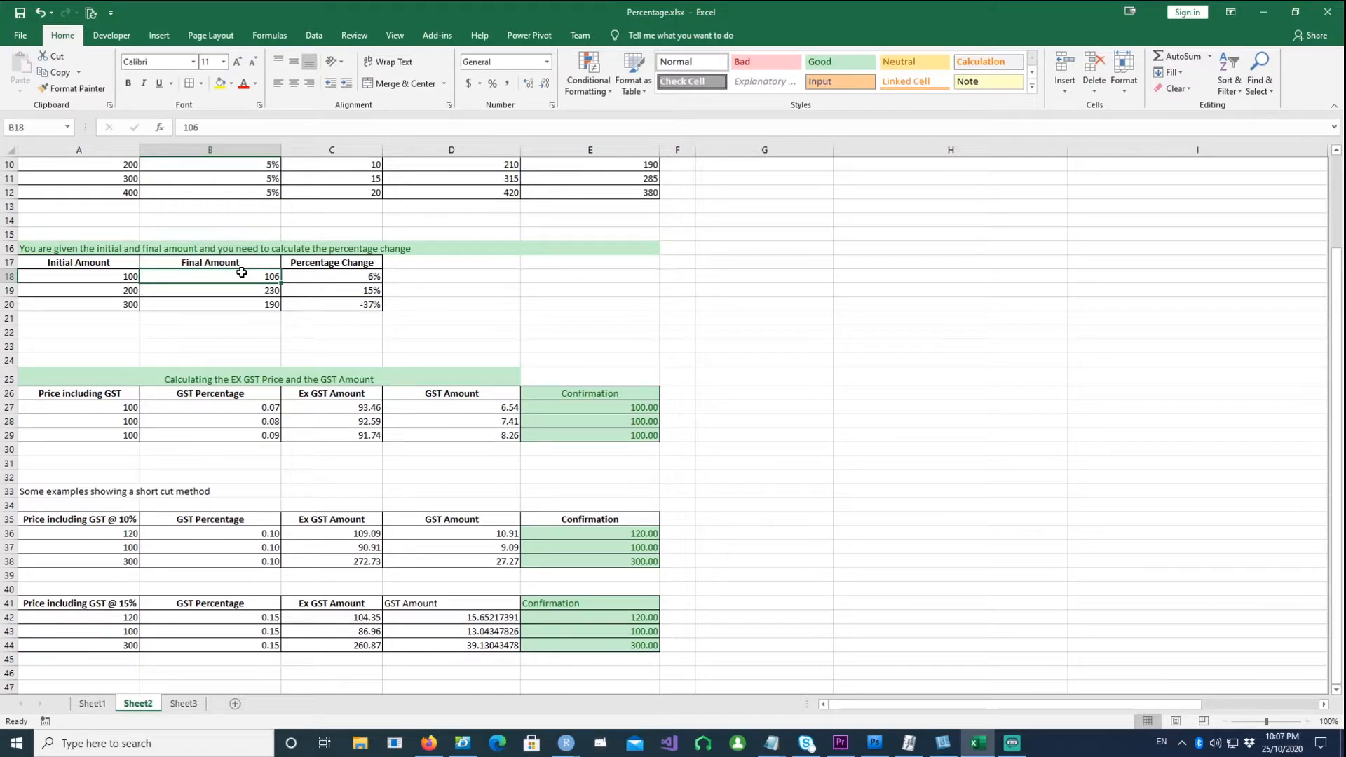
pyautogui.click(317, 275)
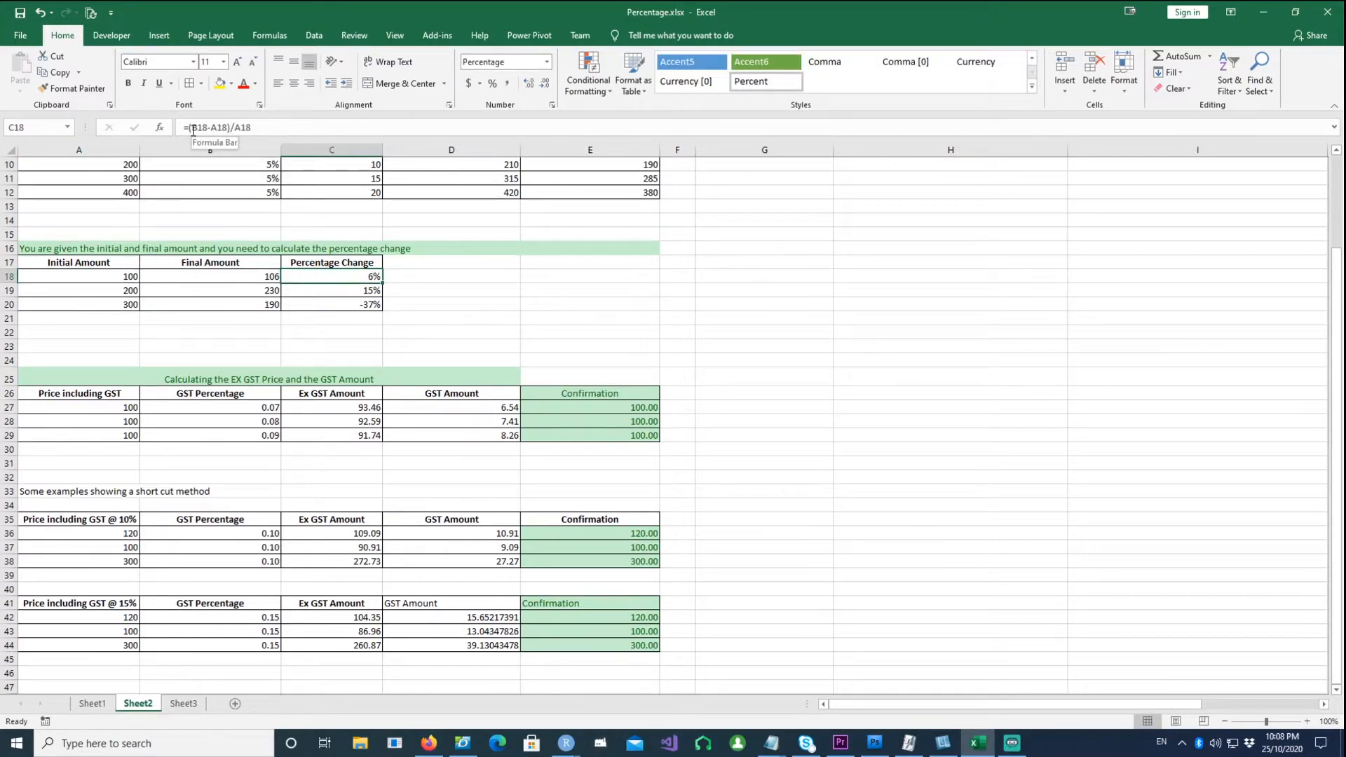
pyautogui.moveTo(190, 129); pyautogui.dragTo(223, 130)
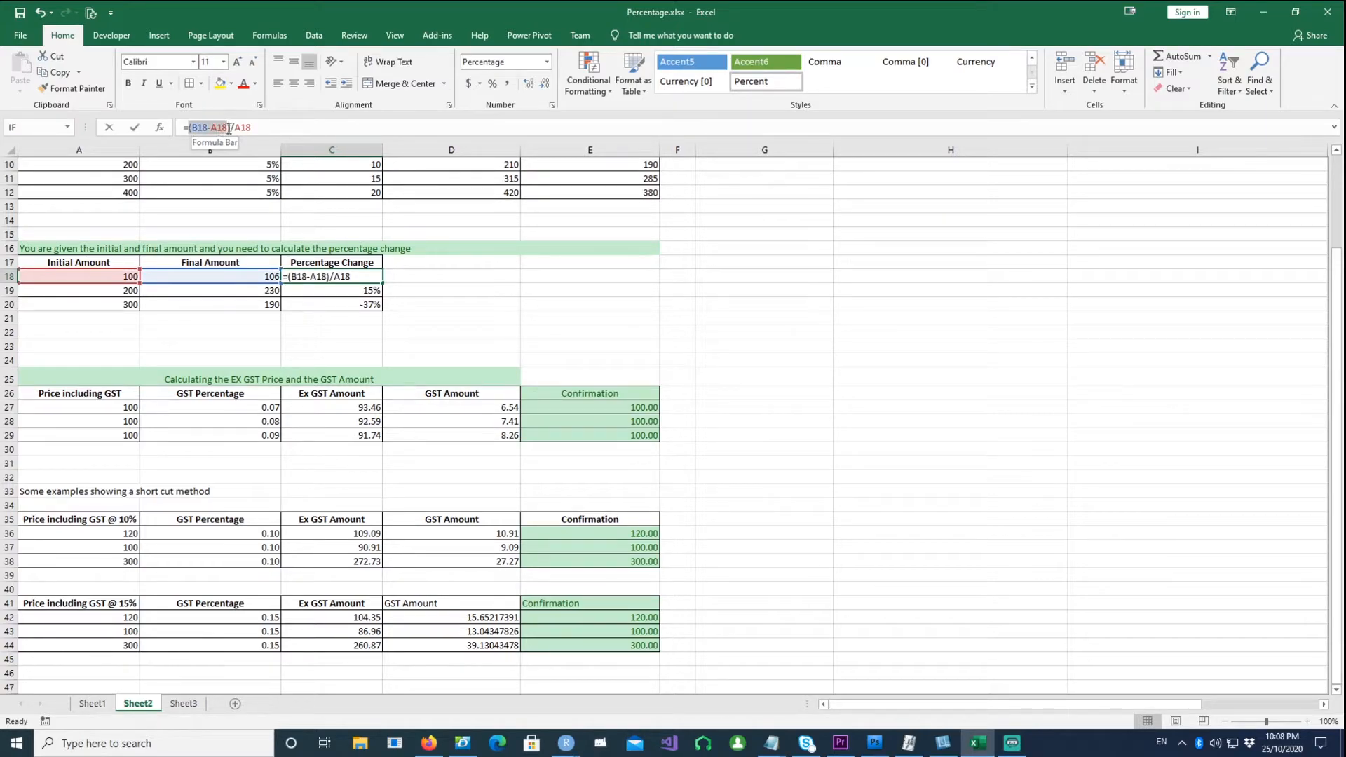
pyautogui.click(233, 127)
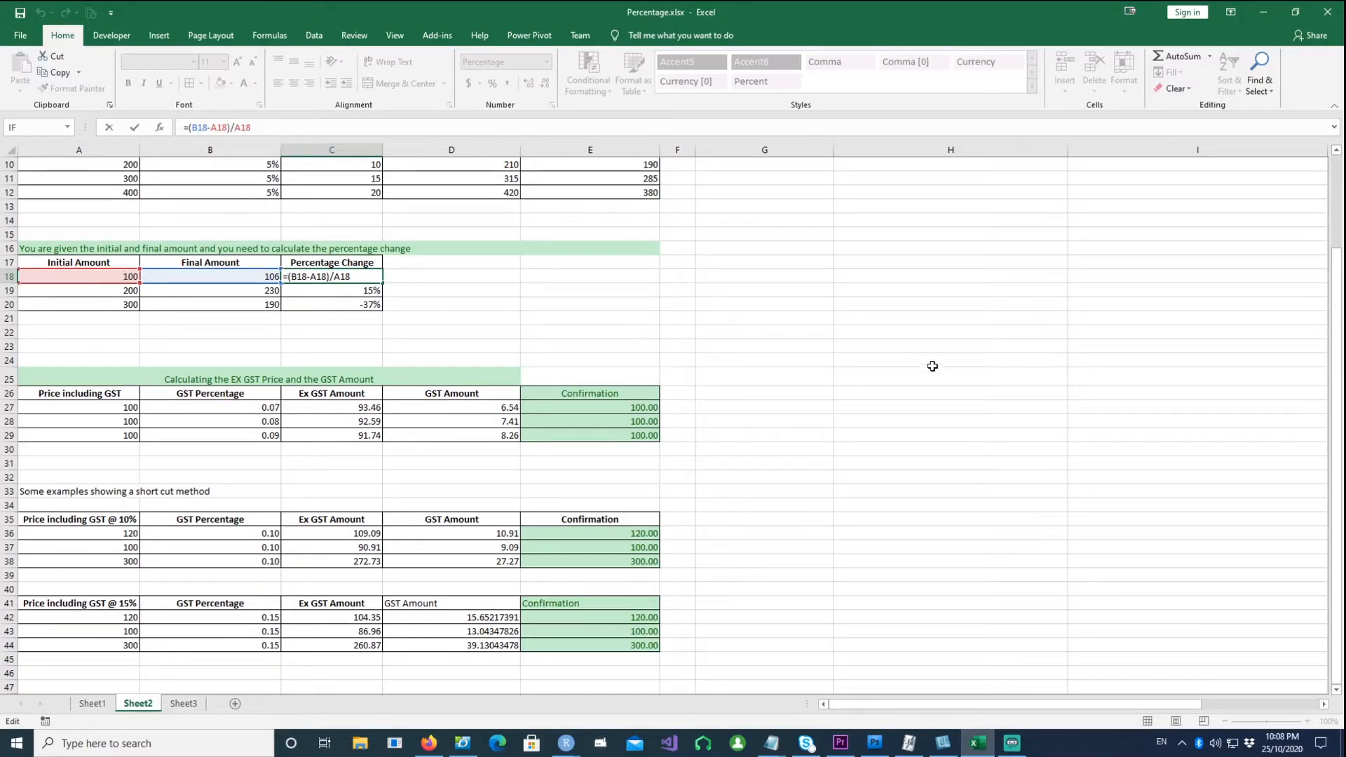
pyautogui.press('Escape')
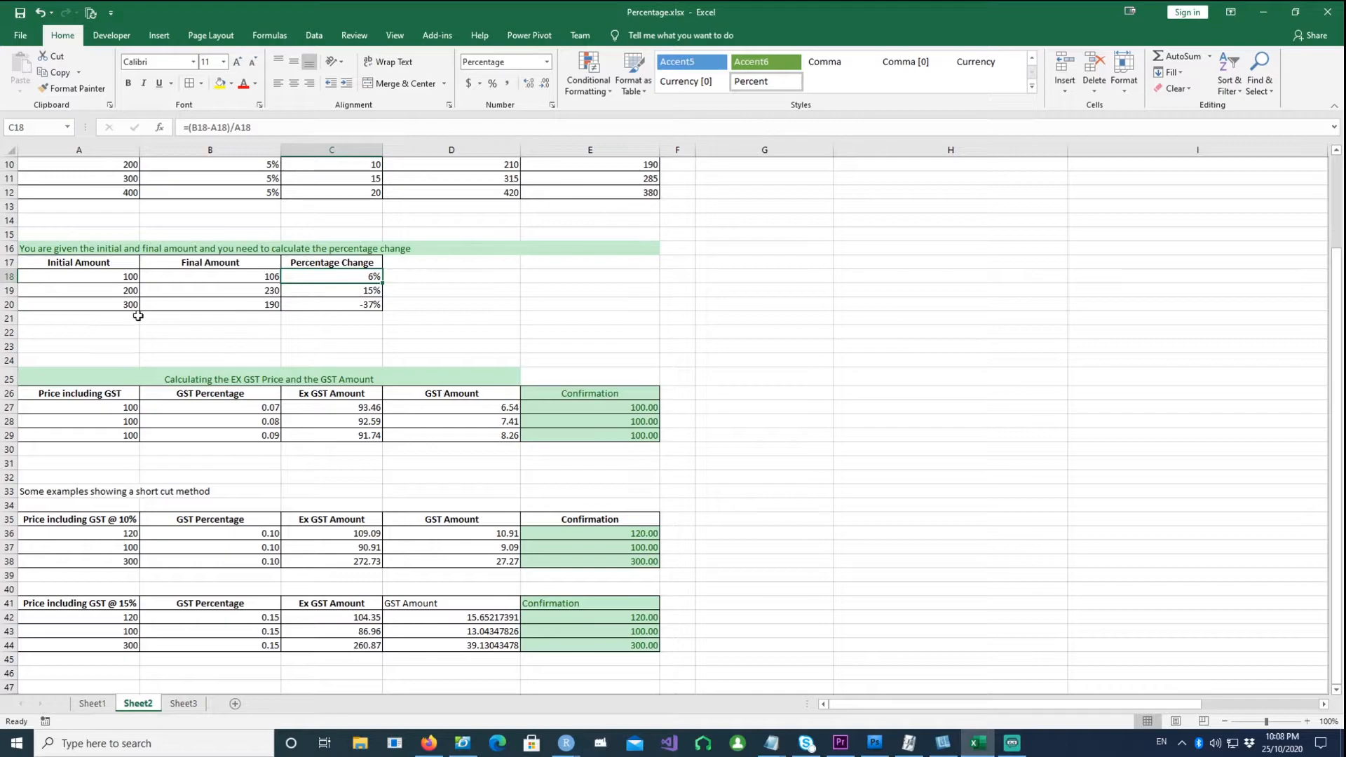
# Inspect the negative Percentage Change example in row 20 and the initial and final amounts it uses
pyautogui.click(343, 303)
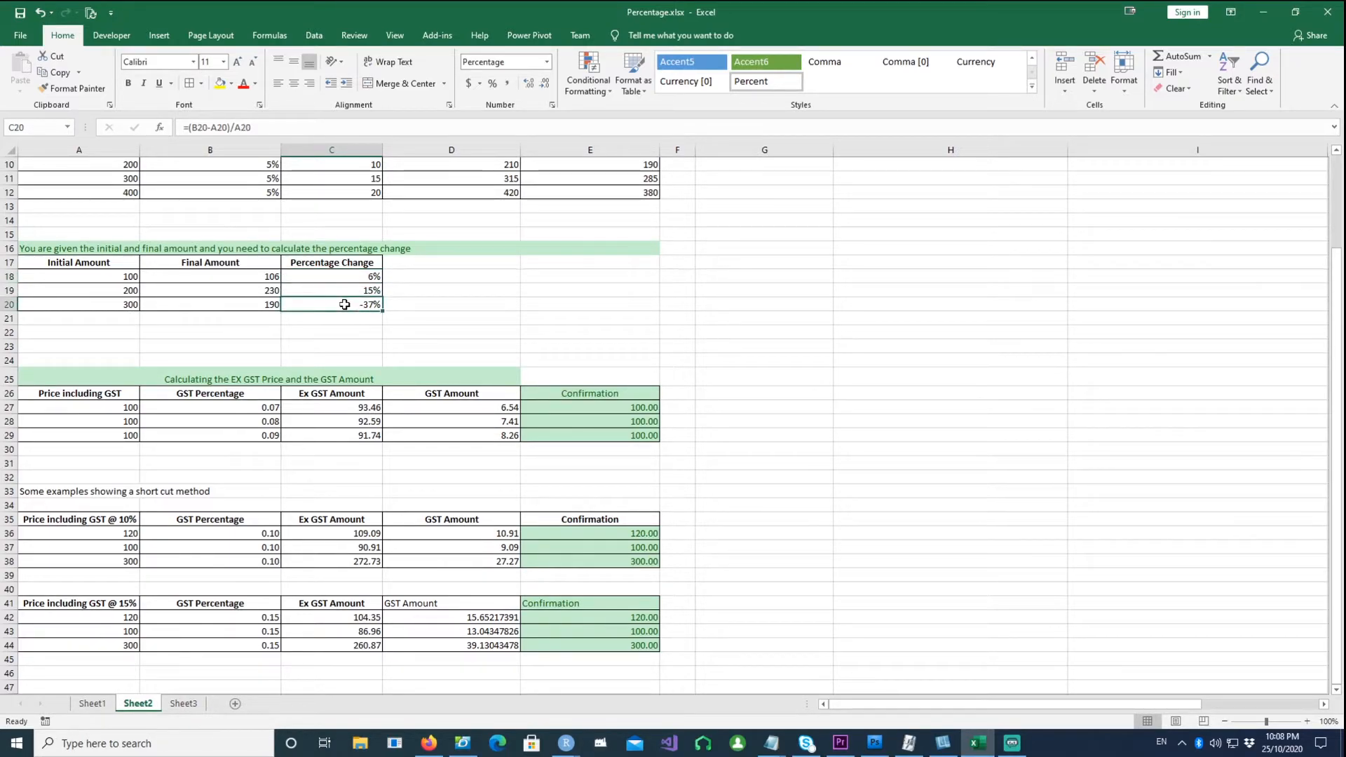
pyautogui.click(119, 305)
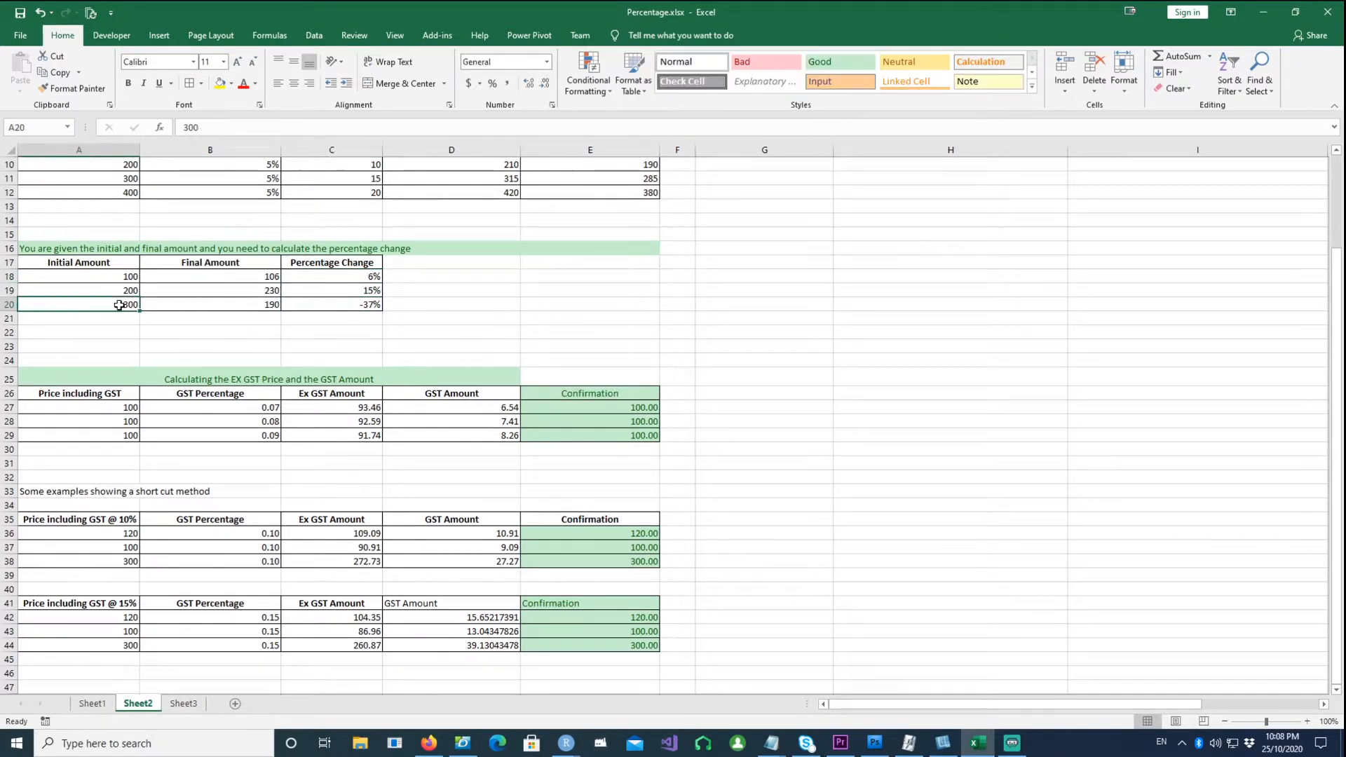
pyautogui.click(251, 306)
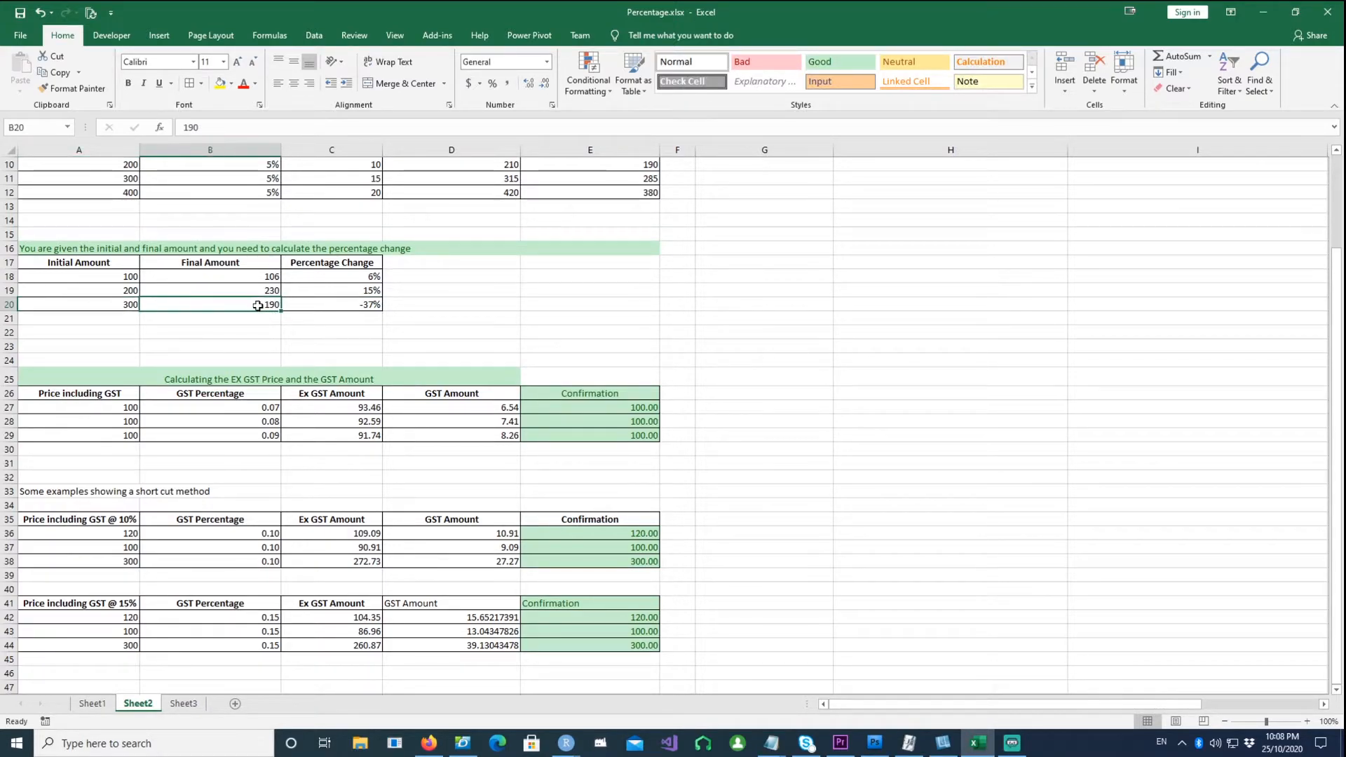
pyautogui.click(367, 306)
# Set the font colour of the percentage change formula notes in range G16:I23 to red
pyautogui.moveTo(802, 245); pyautogui.dragTo(1180, 348)
pyautogui.click(244, 83)
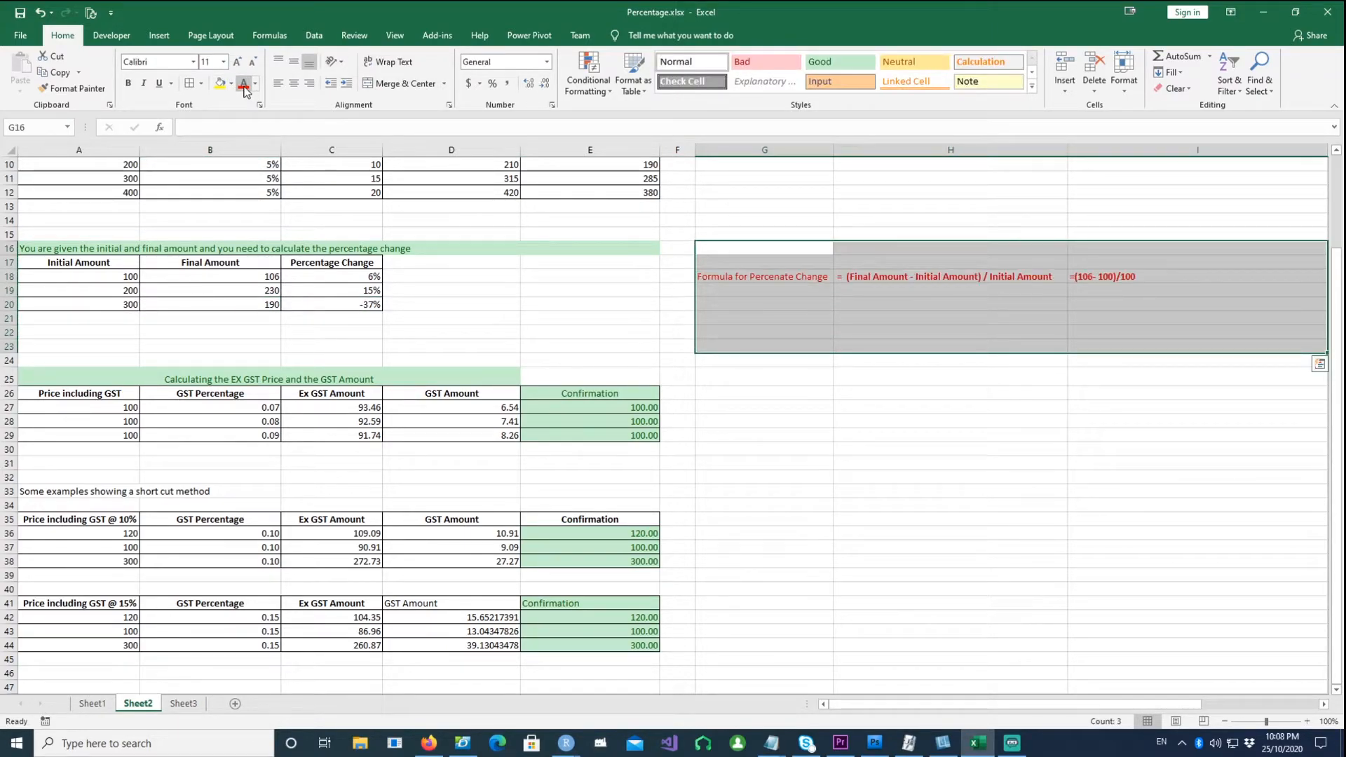
pyautogui.click(901, 393)
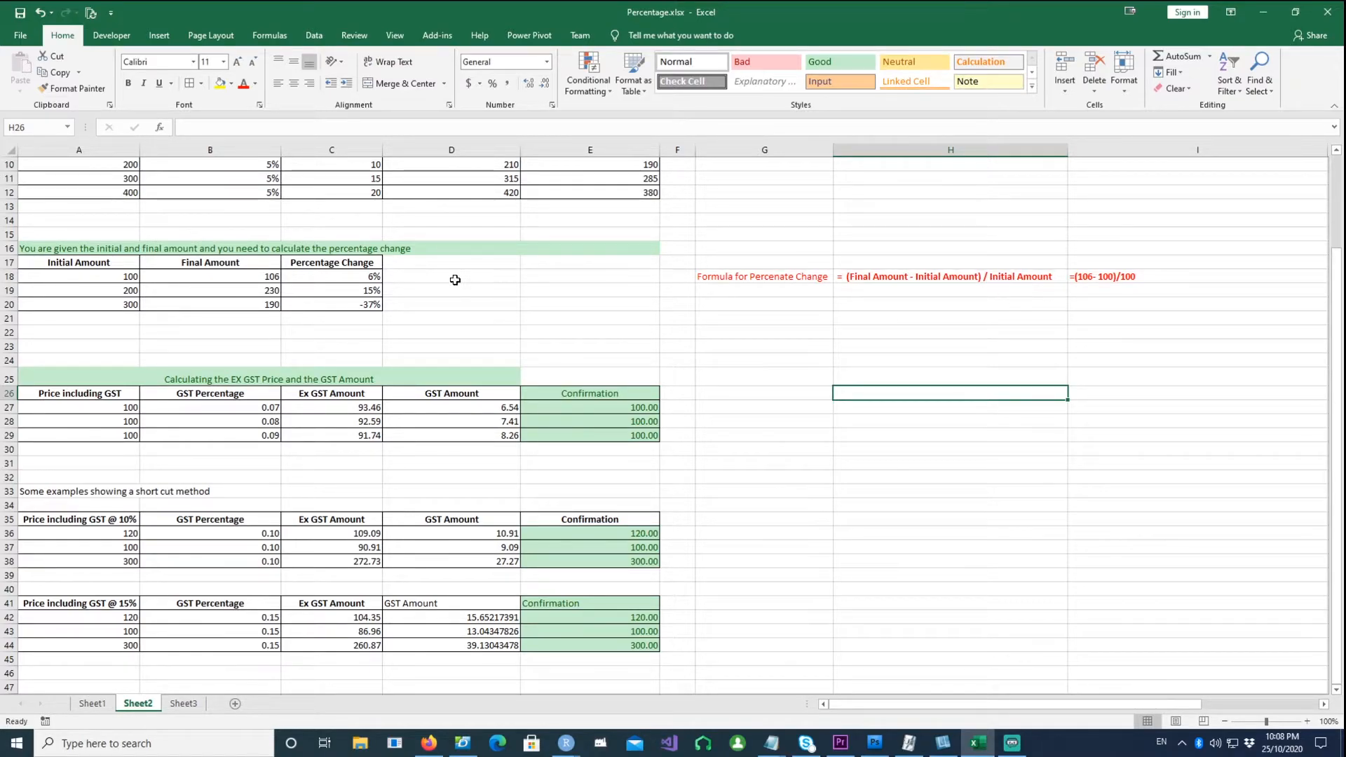
# Review the percentage change section, then the Price including GST and GST Percentage inputs in rows 27 to 29
pyautogui.moveTo(99, 244); pyautogui.dragTo(1135, 323)
pyautogui.scroll(-1, 789, 364)
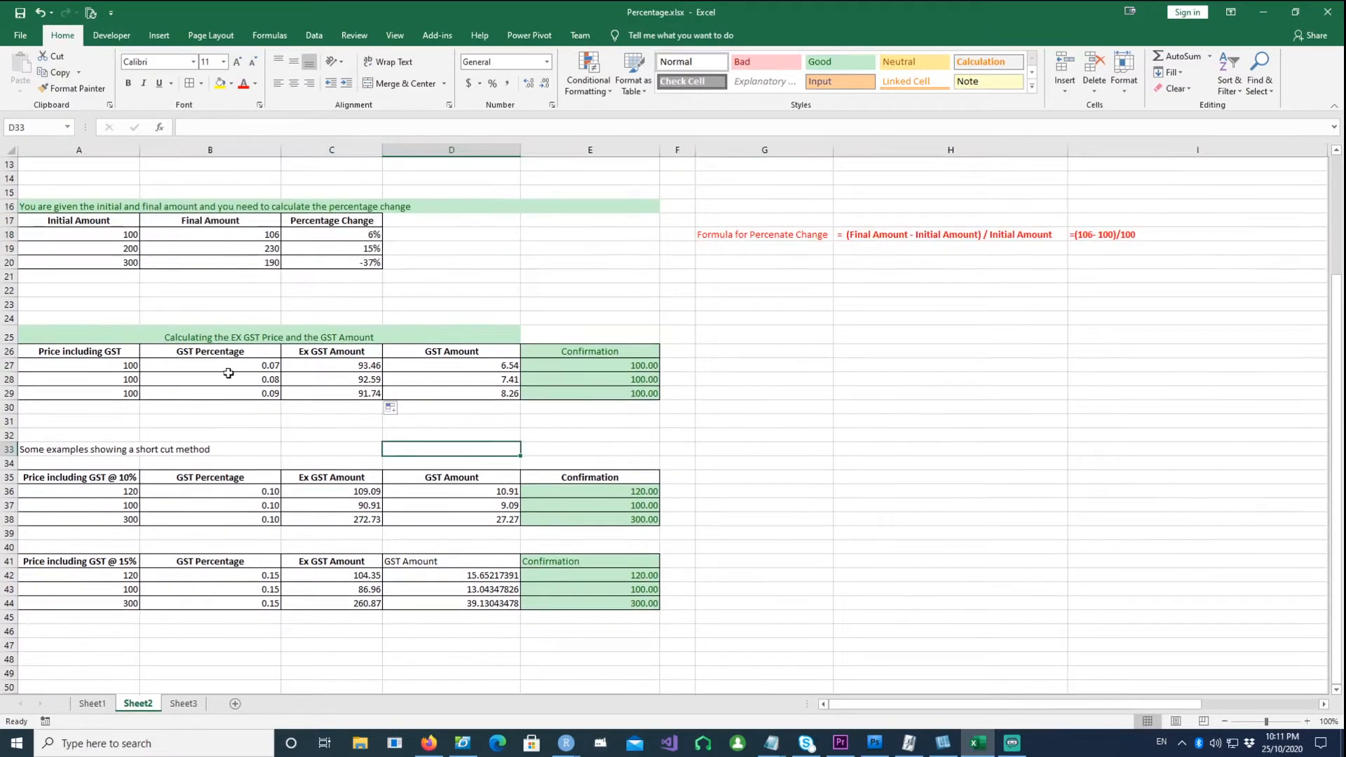
pyautogui.moveTo(56, 317); pyautogui.dragTo(583, 403)
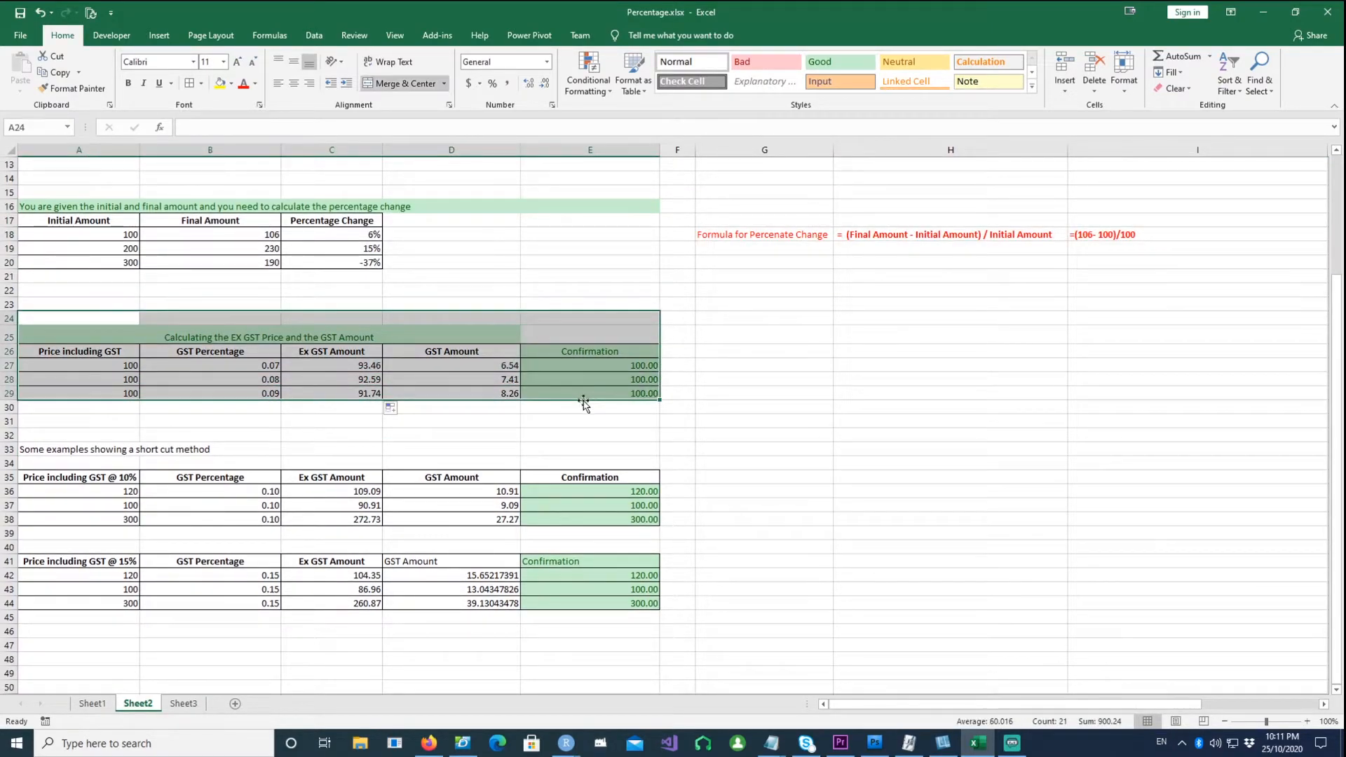
pyautogui.click(174, 421)
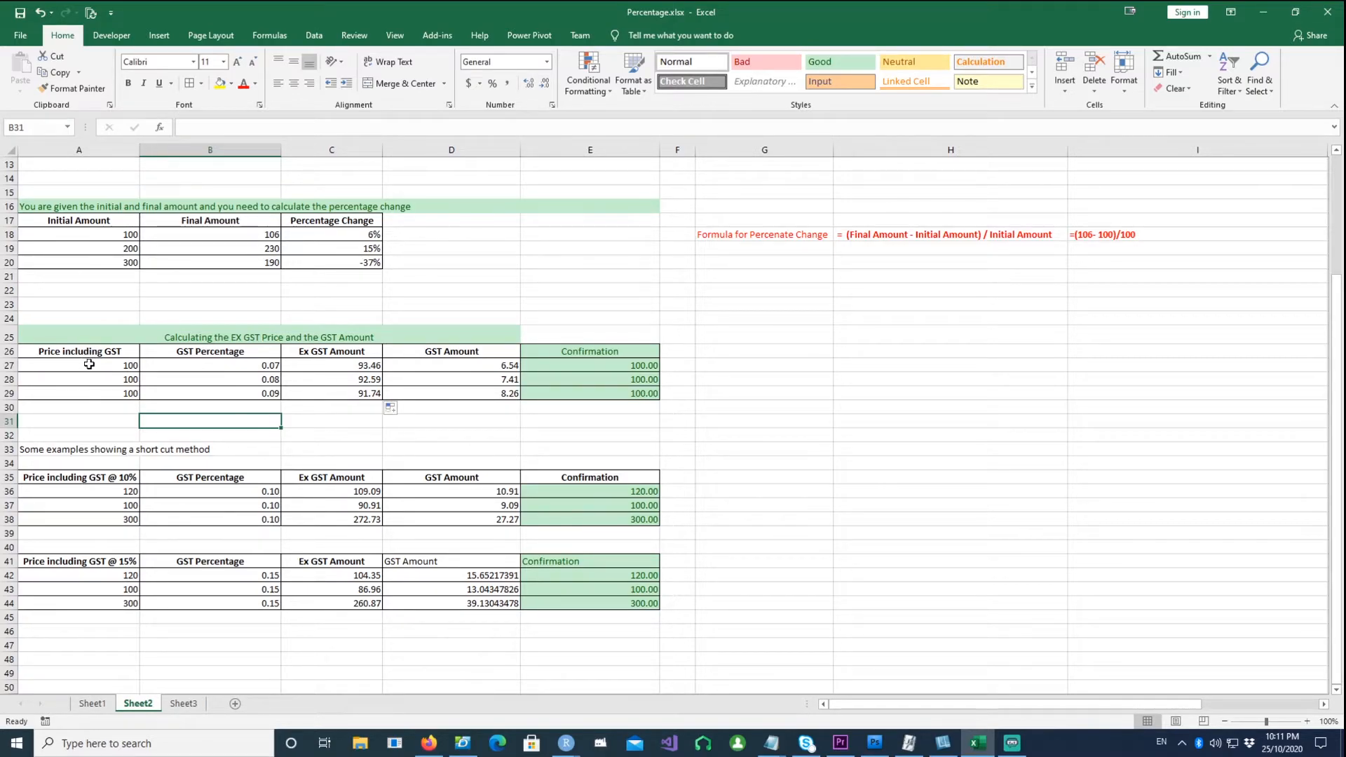
pyautogui.moveTo(89, 364); pyautogui.dragTo(90, 391)
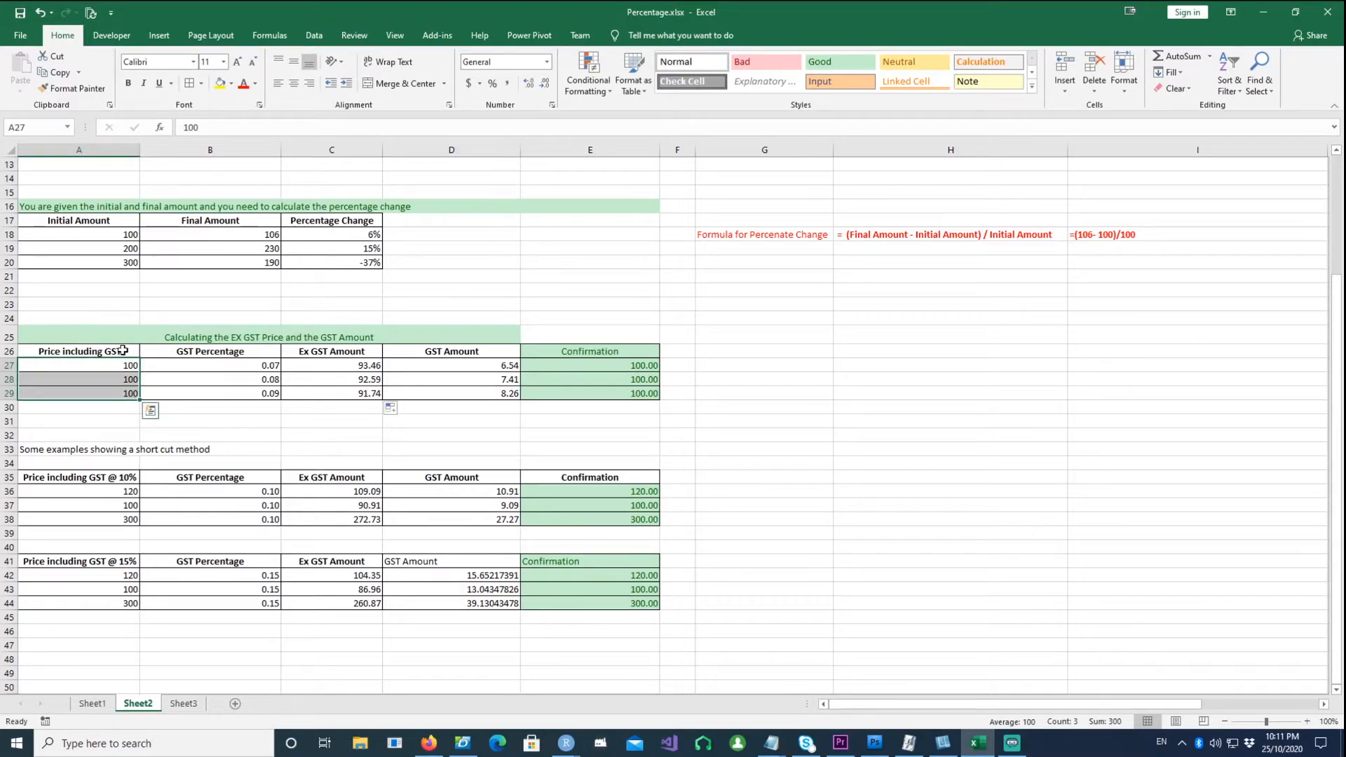
pyautogui.click(232, 365)
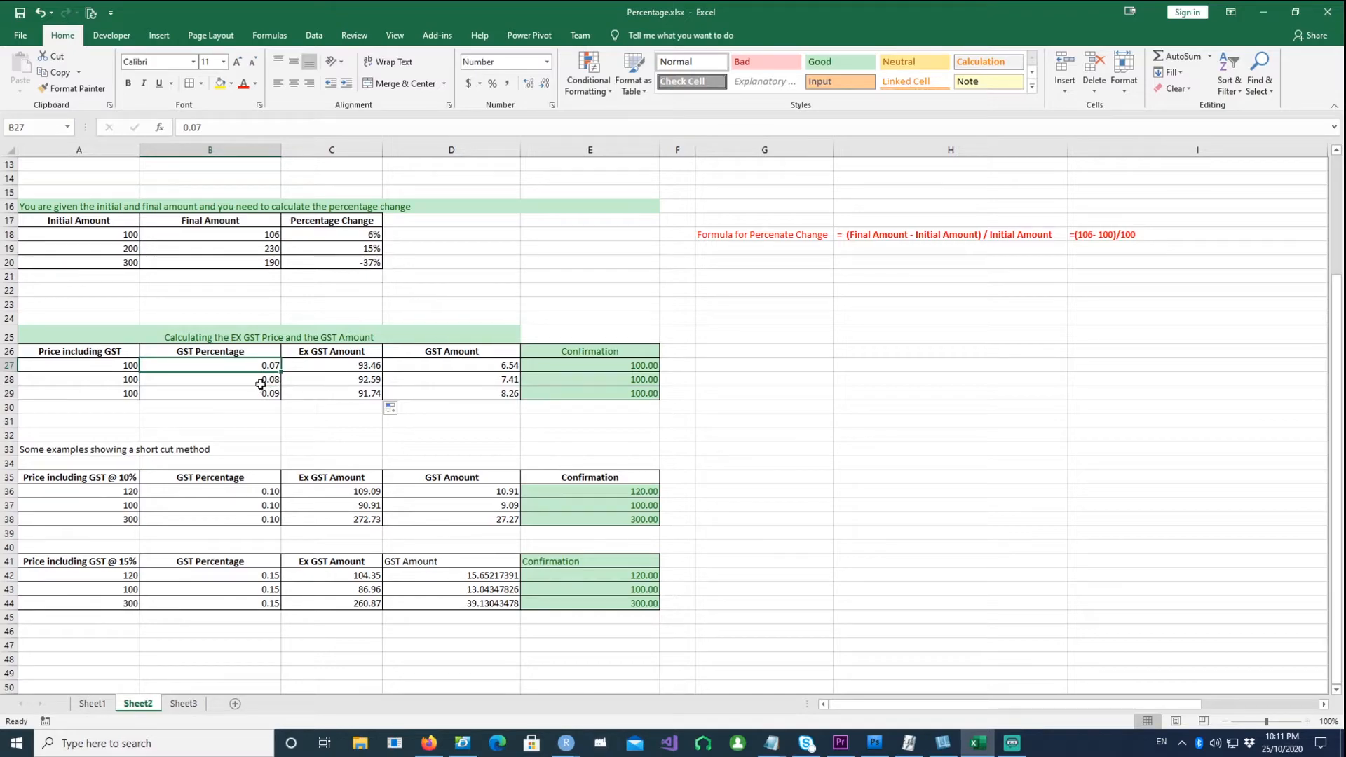
pyautogui.click(268, 383)
pyautogui.click(267, 396)
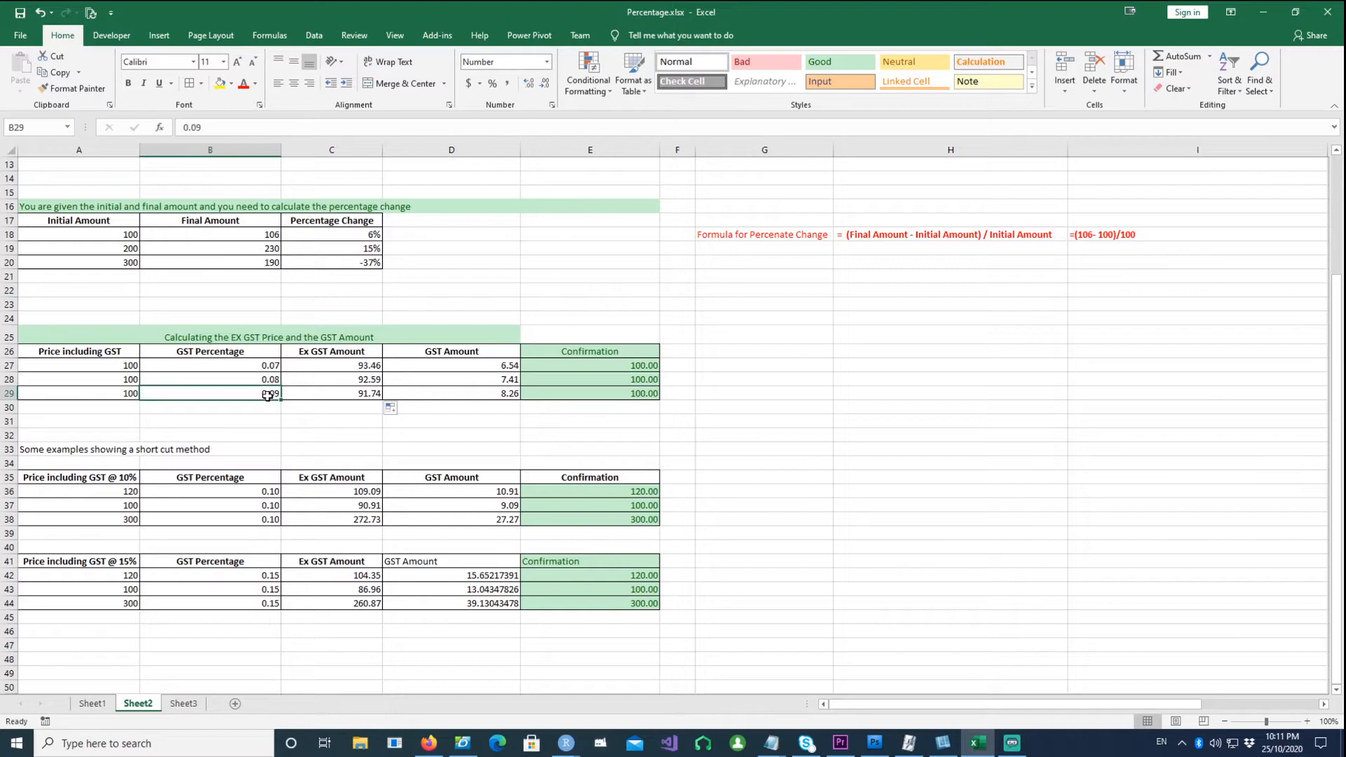
# Inspect the Ex GST Amount formulas in C27:C29 and the GST Amount formula in D27
pyautogui.click(343, 365)
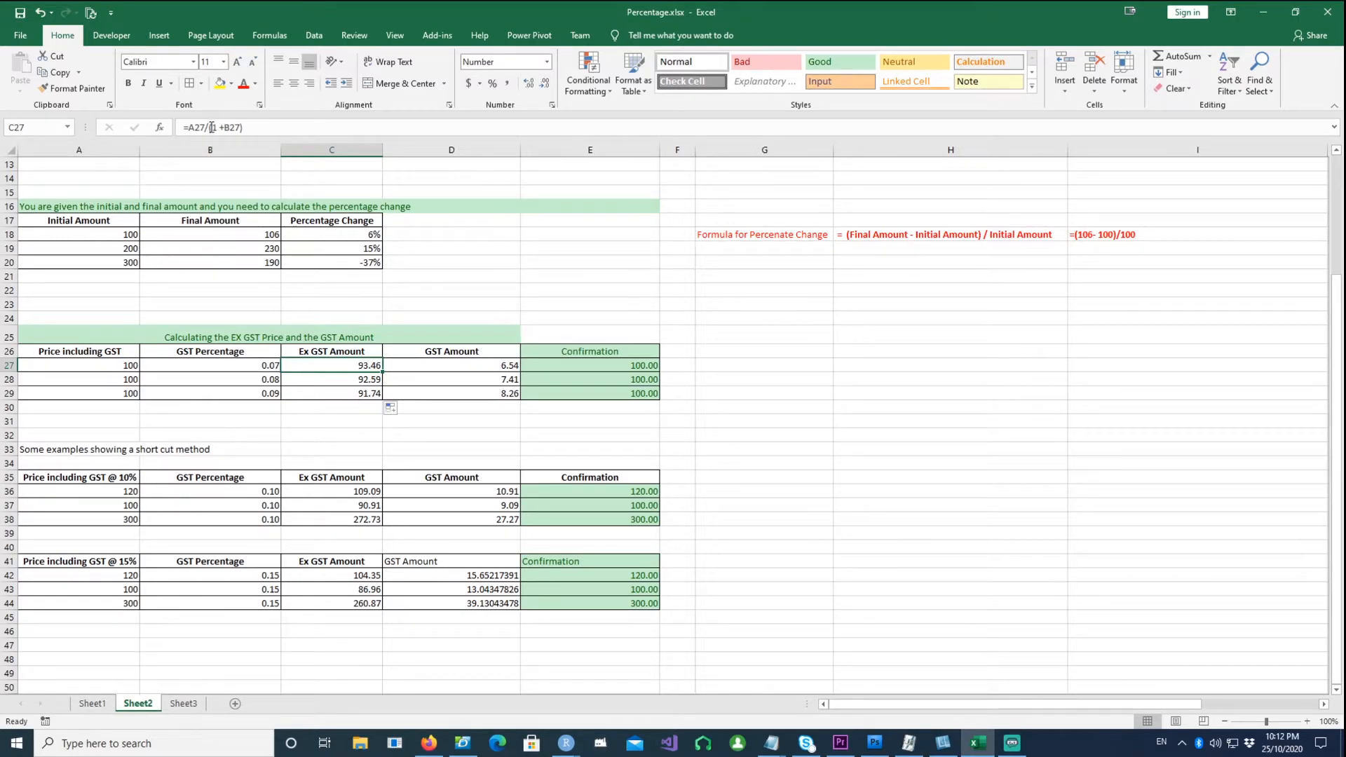
pyautogui.click(778, 449)
pyautogui.click(360, 367)
pyautogui.click(207, 127)
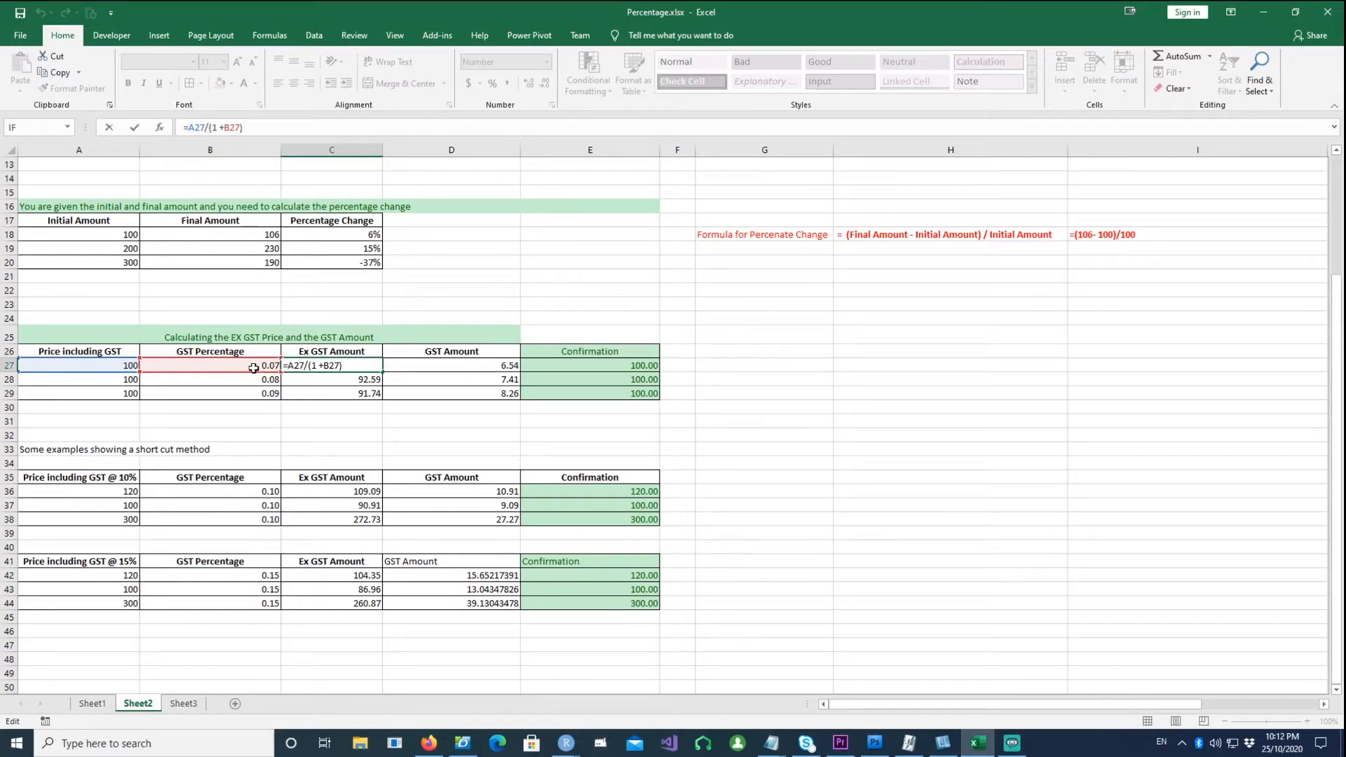
pyautogui.press('Return')
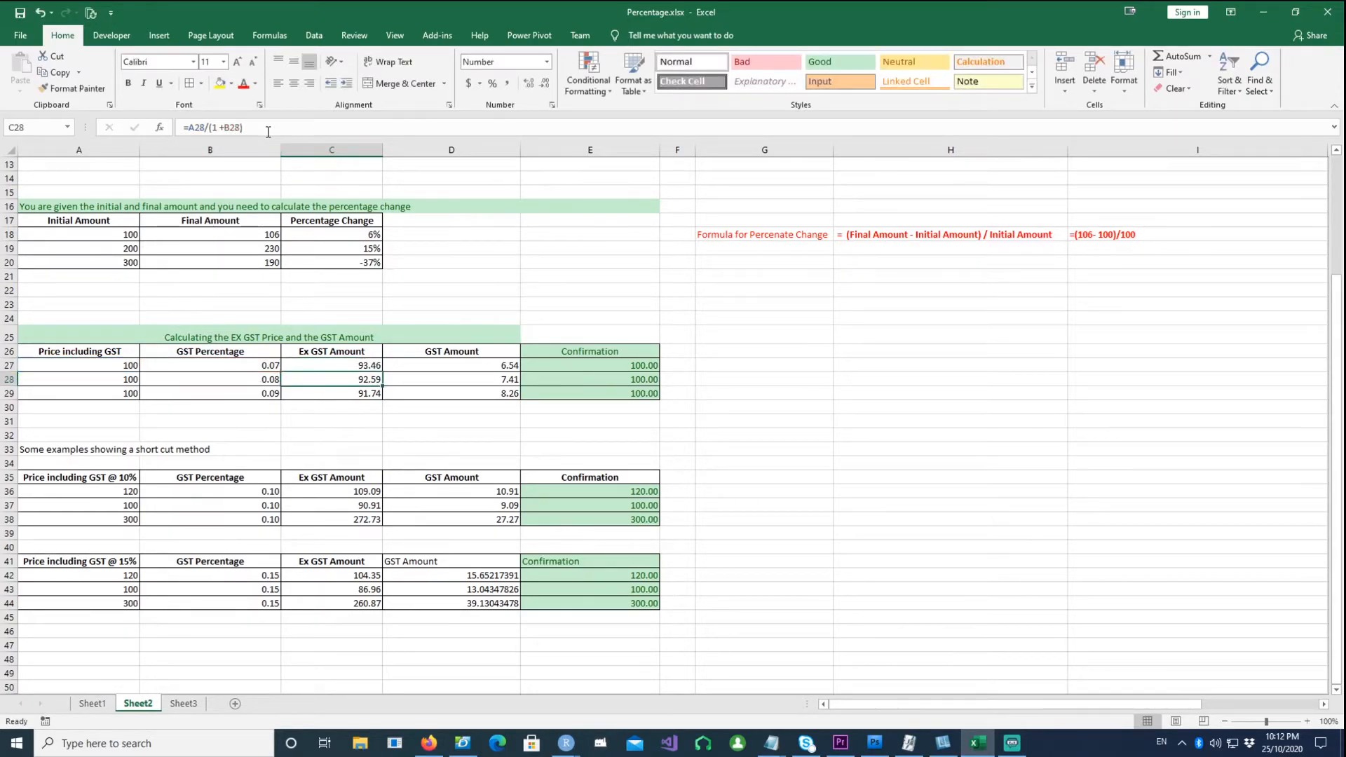
pyautogui.click(369, 365)
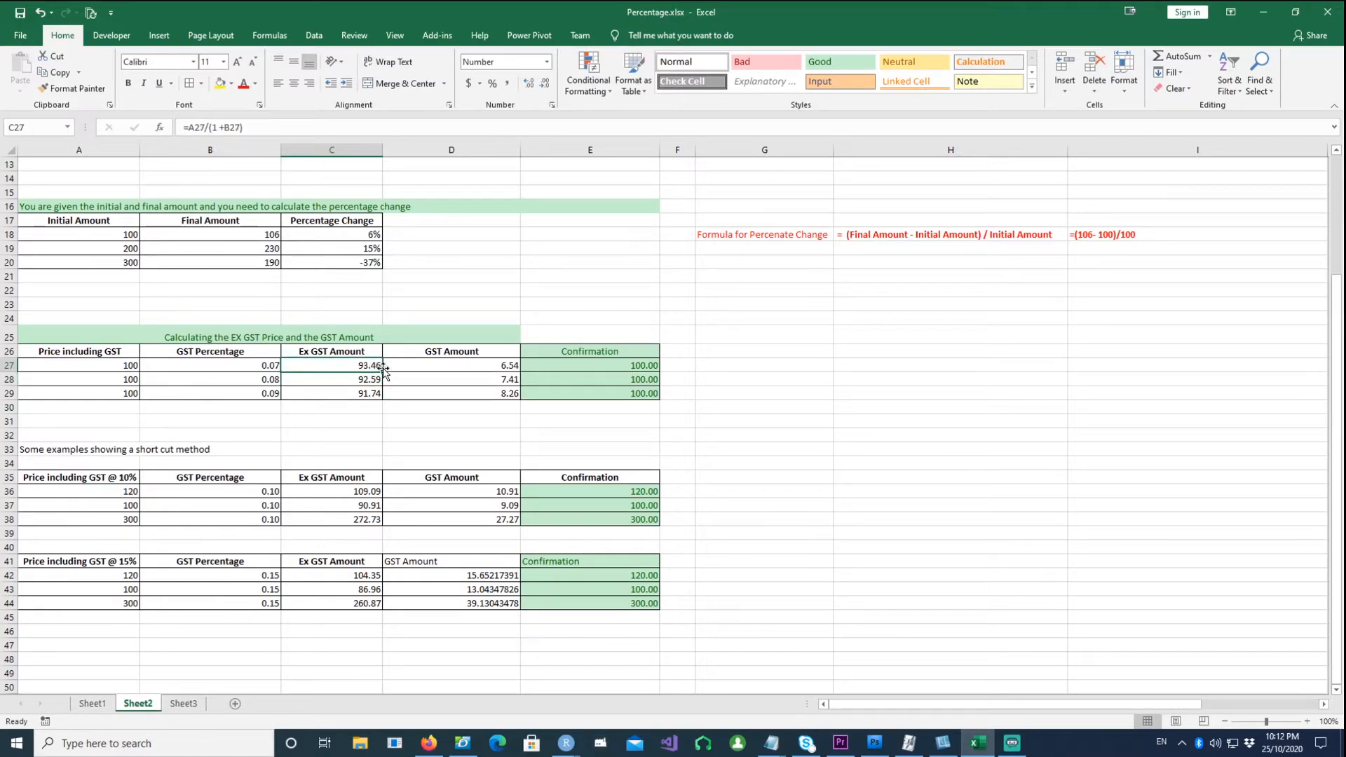
pyautogui.click(369, 379)
pyautogui.click(369, 395)
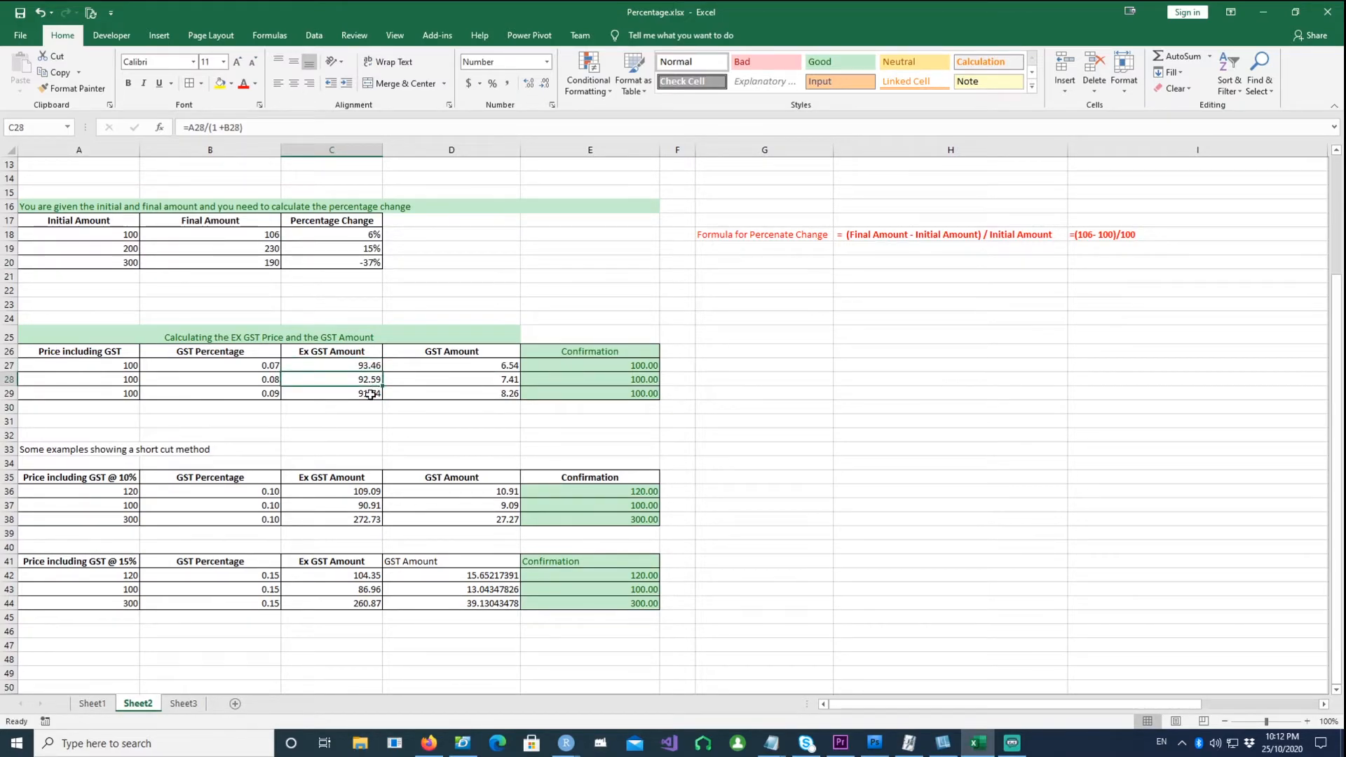
pyautogui.click(359, 366)
pyautogui.click(358, 378)
pyautogui.click(369, 394)
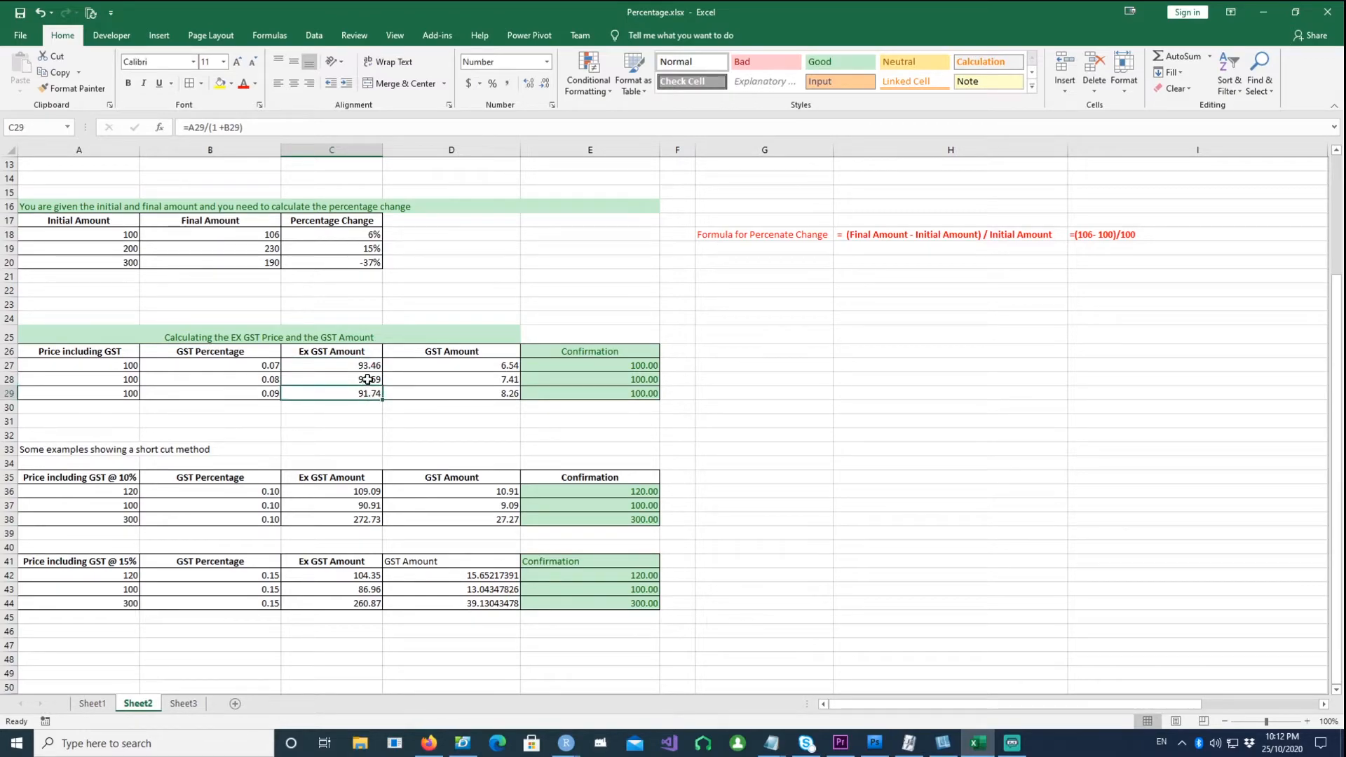
pyautogui.click(463, 365)
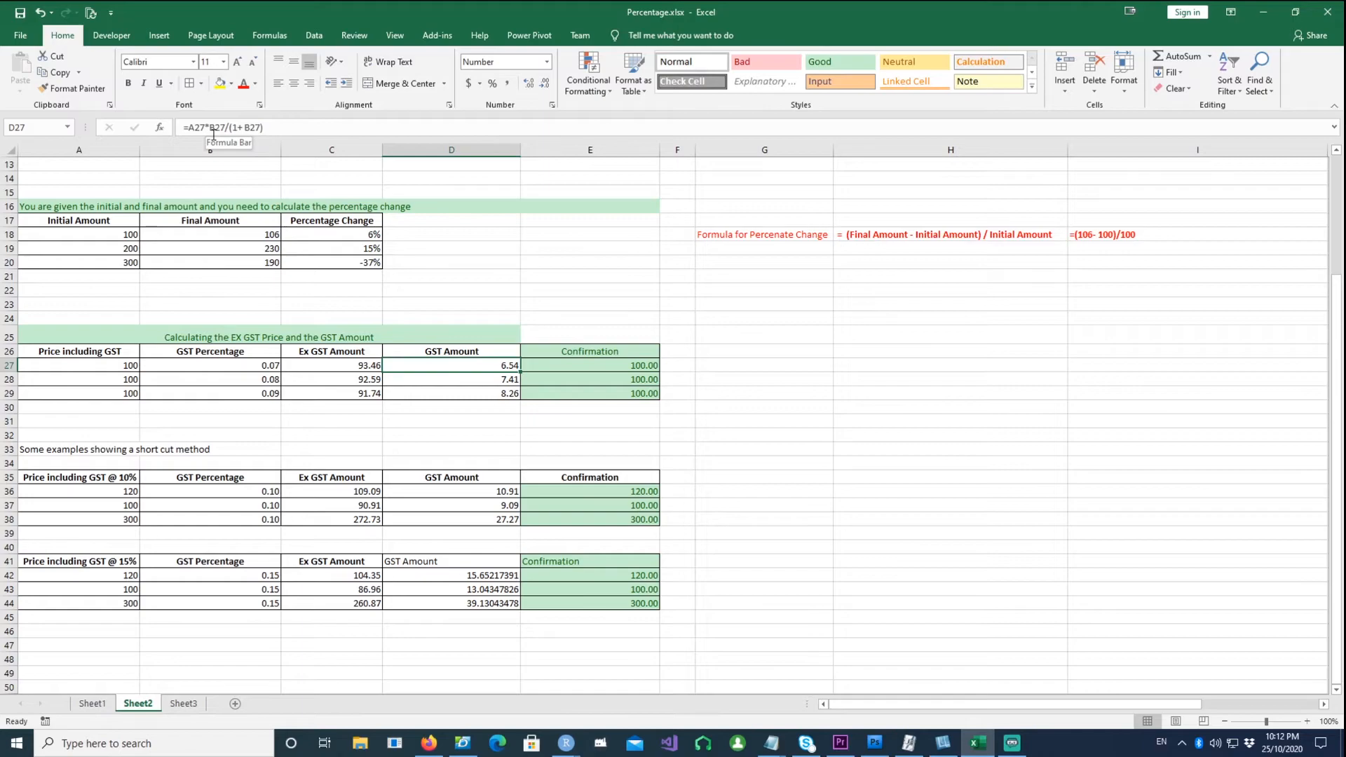
# Set the font colour of the Ex GST Price and GST Amount formula notes in range G25:I31 to red
pyautogui.moveTo(764, 333); pyautogui.dragTo(1183, 419)
pyautogui.write('eg Formula for Ex GST Price\t=GST Inclusive Price /(1 + GST Percentage)\t= 100/1+0.07) Formula for GST Amount\t= GST Inclusive Price * GST Percentage /(1 + GST Perce\t=100*0.07/(1 + 0.07)')
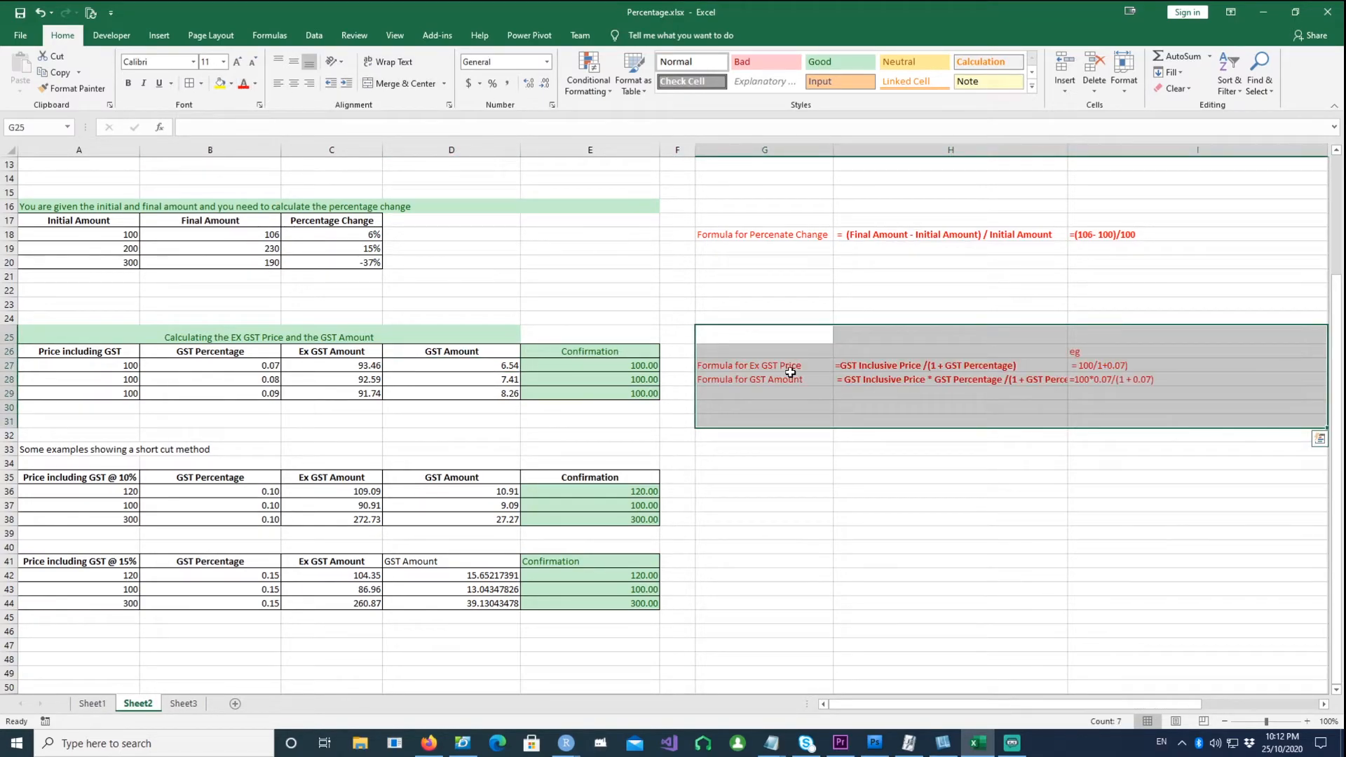
pyautogui.click(829, 481)
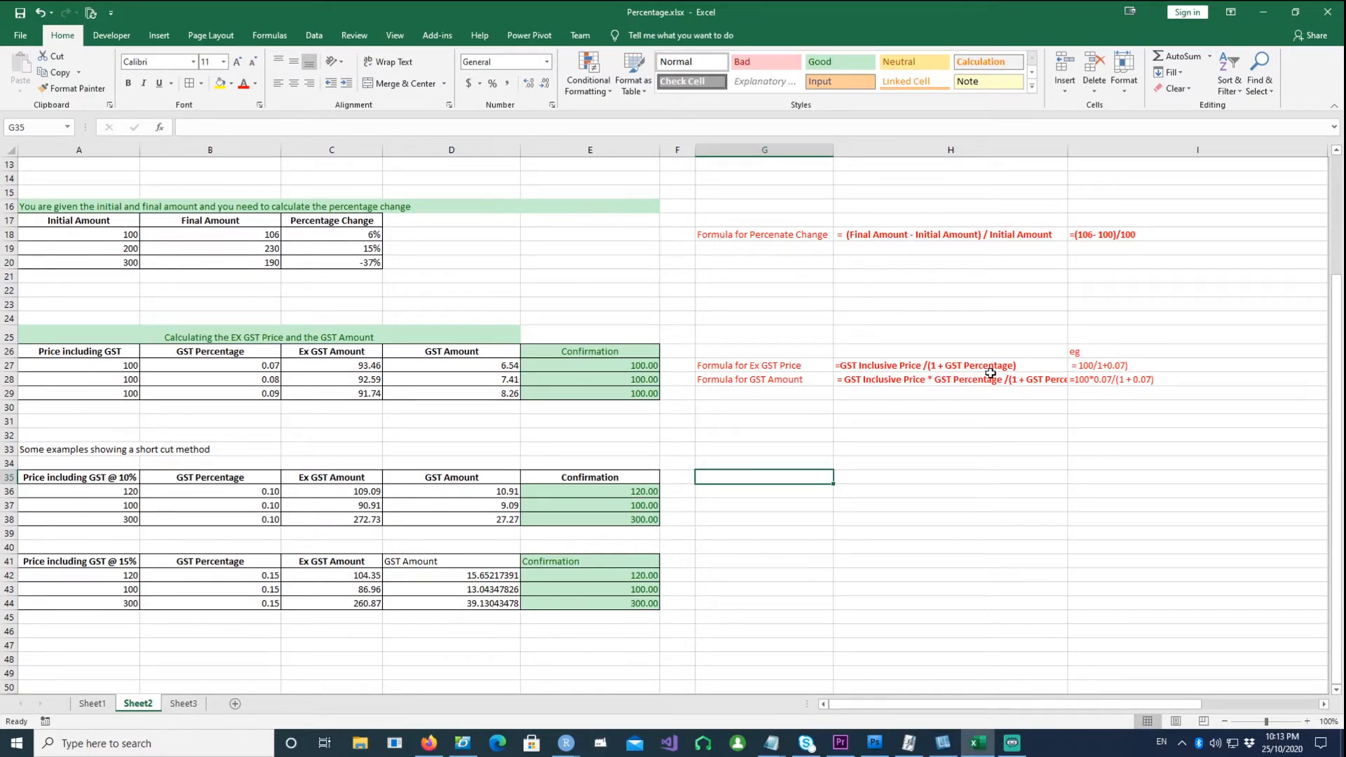
# AutoFit the width of column H to the full GST Amount formula note in H28
pyautogui.click(1091, 368)
pyautogui.click(1093, 418)
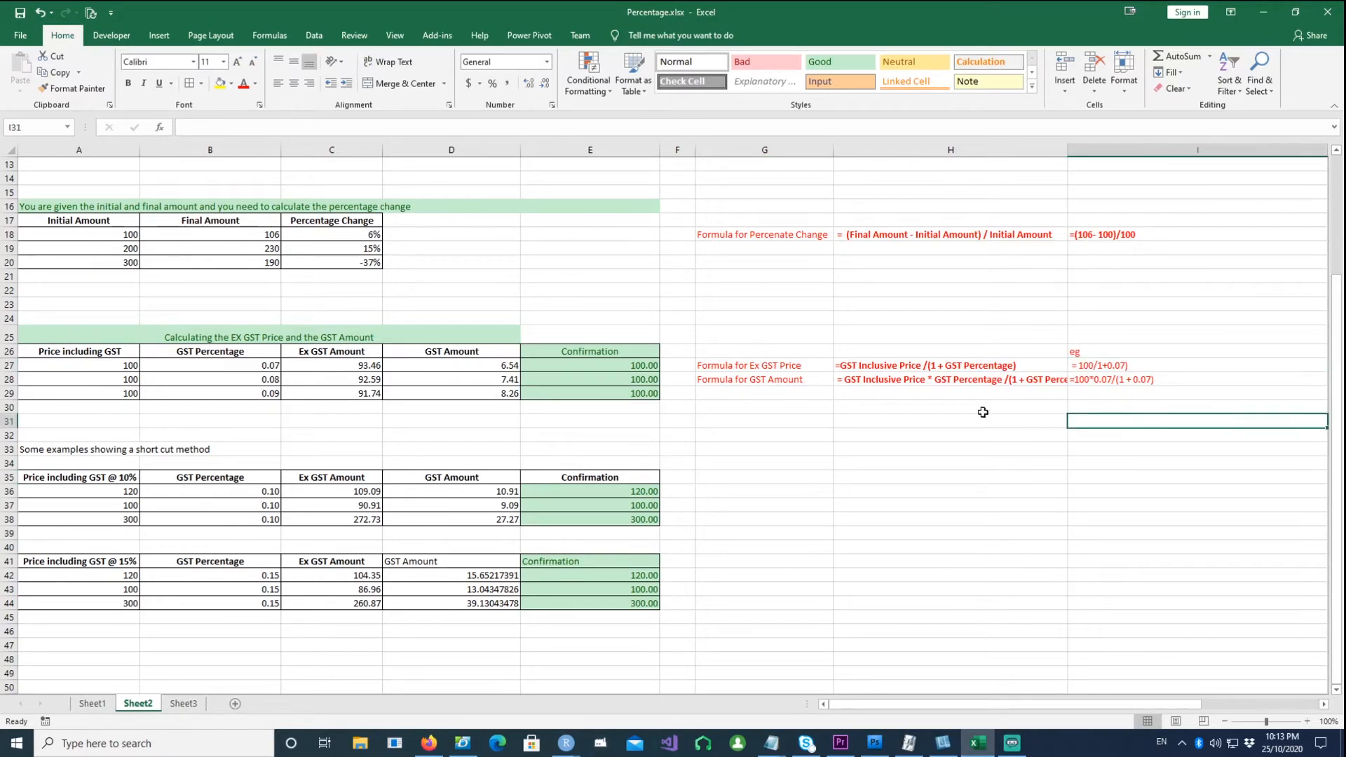
pyautogui.click(741, 380)
pyautogui.click(884, 405)
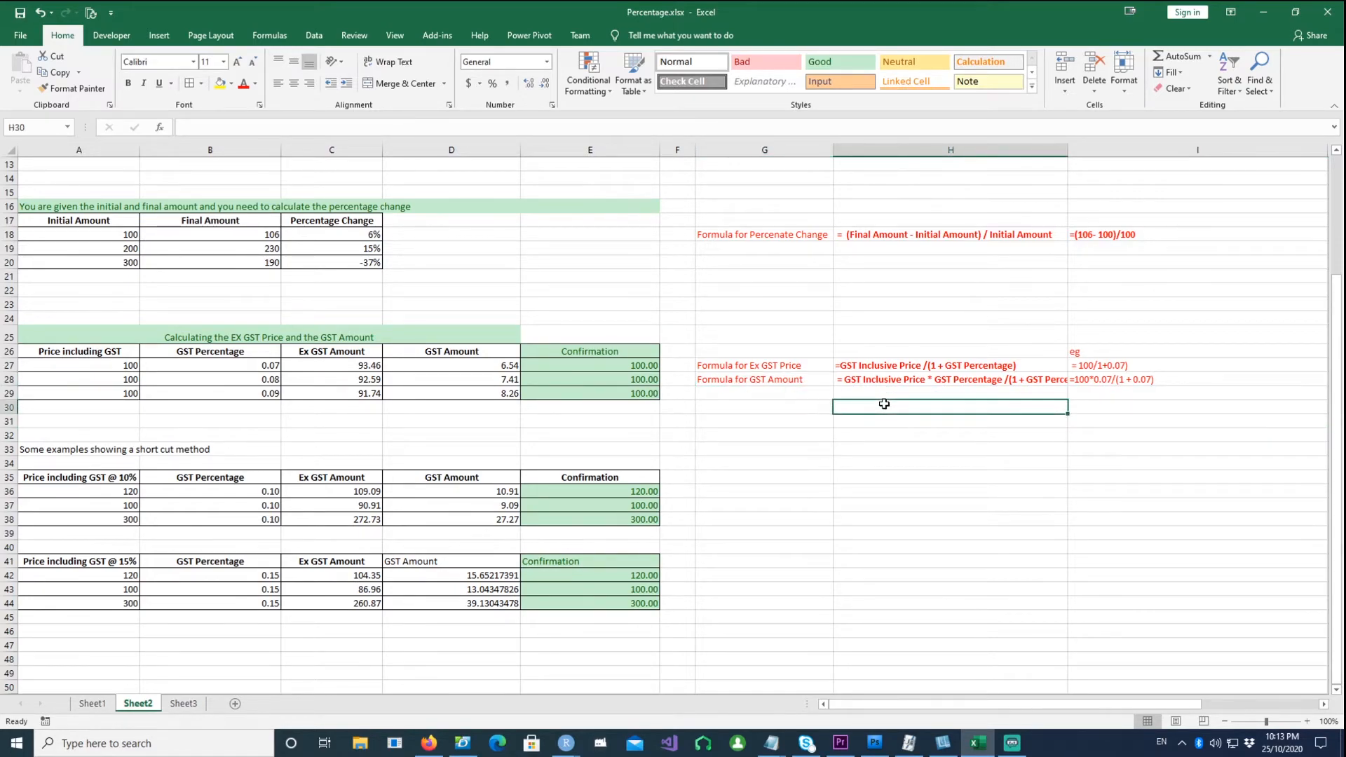
pyautogui.click(878, 382)
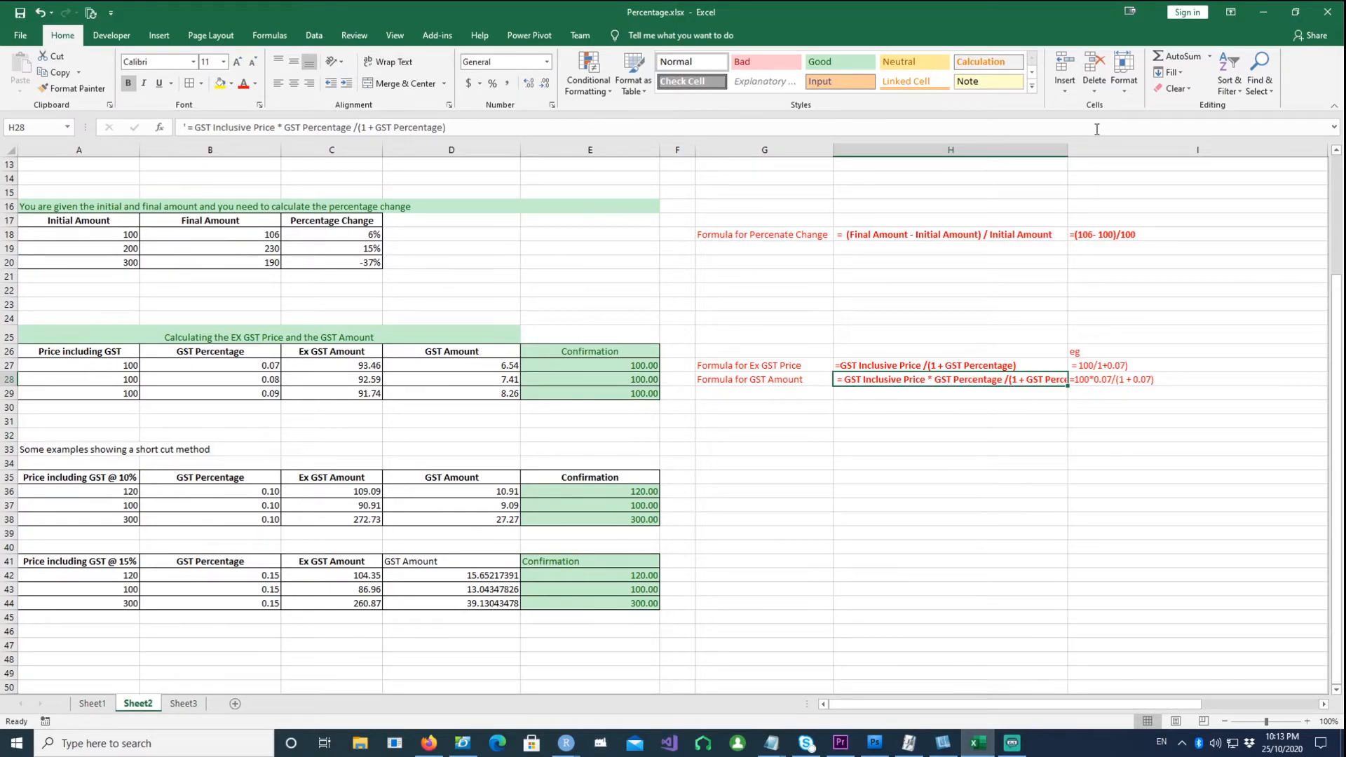
pyautogui.doubleClick(1066, 150)
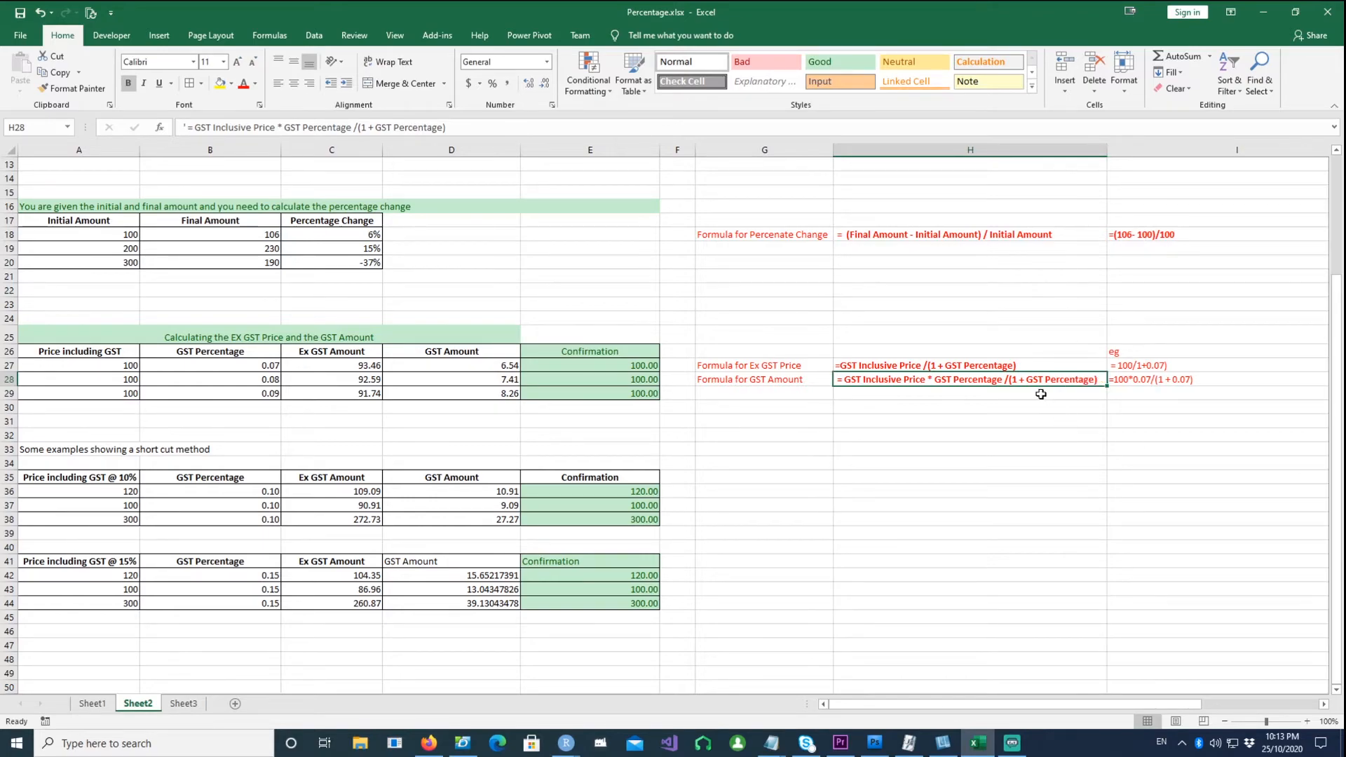
# Examine the GST Amount formulas in D27 and D28 and the shortcut Ex GST Amount formula in C36
pyautogui.moveTo(90, 305); pyautogui.dragTo(1157, 420)
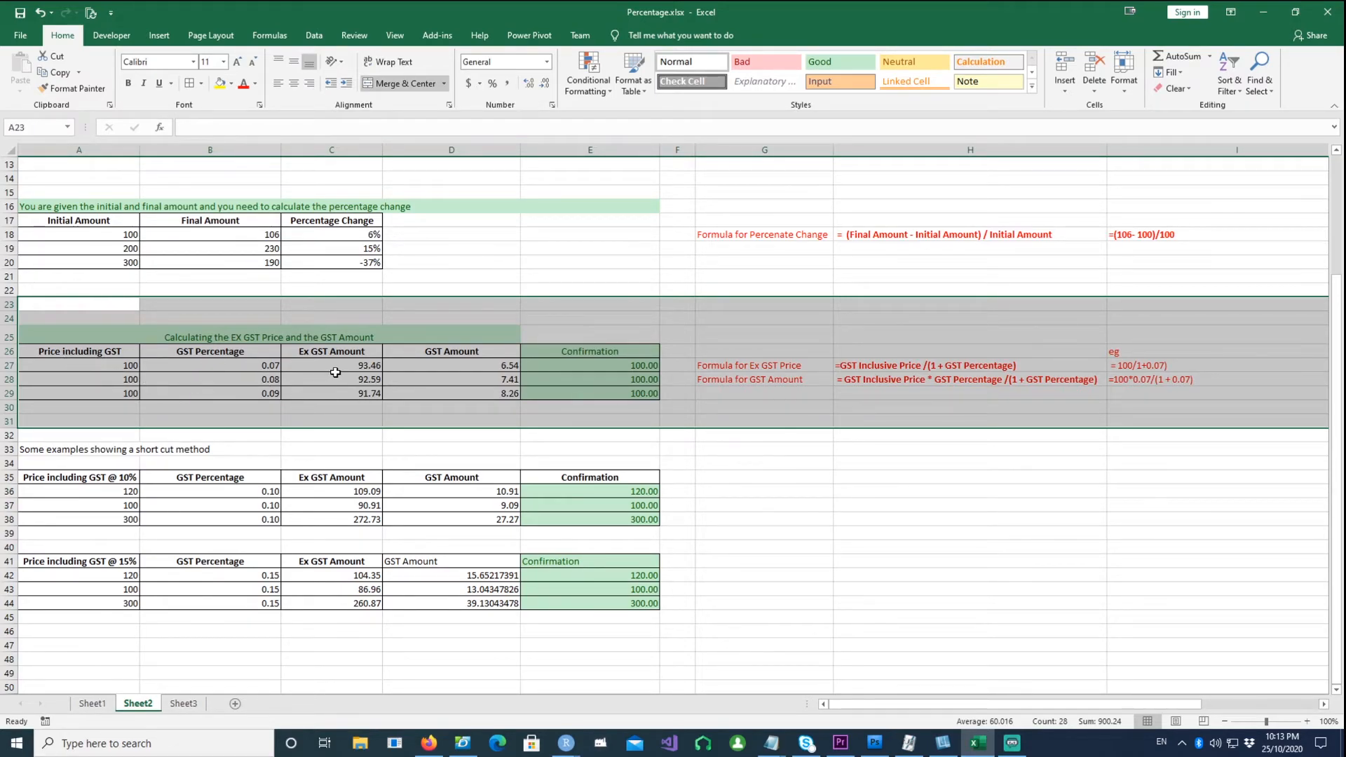
pyautogui.click(463, 370)
pyautogui.click(462, 381)
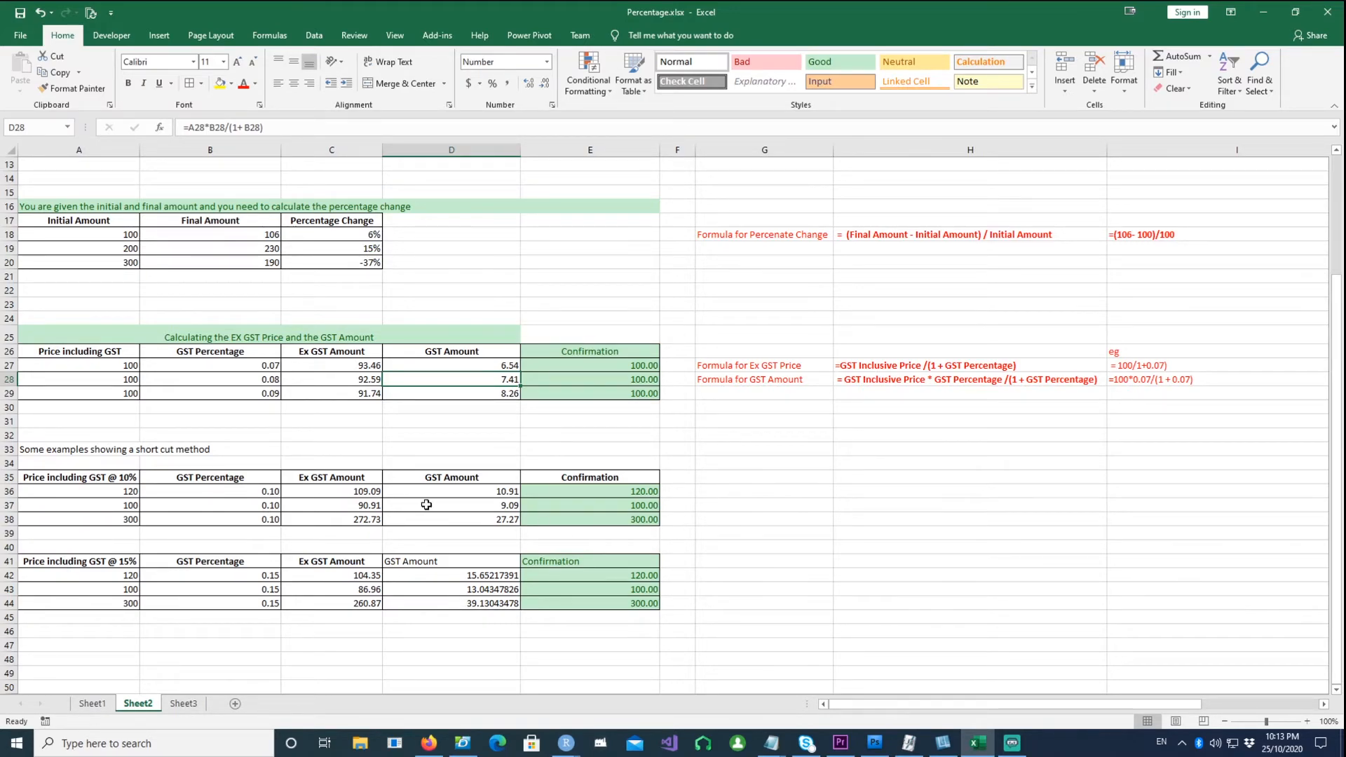
pyautogui.click(350, 492)
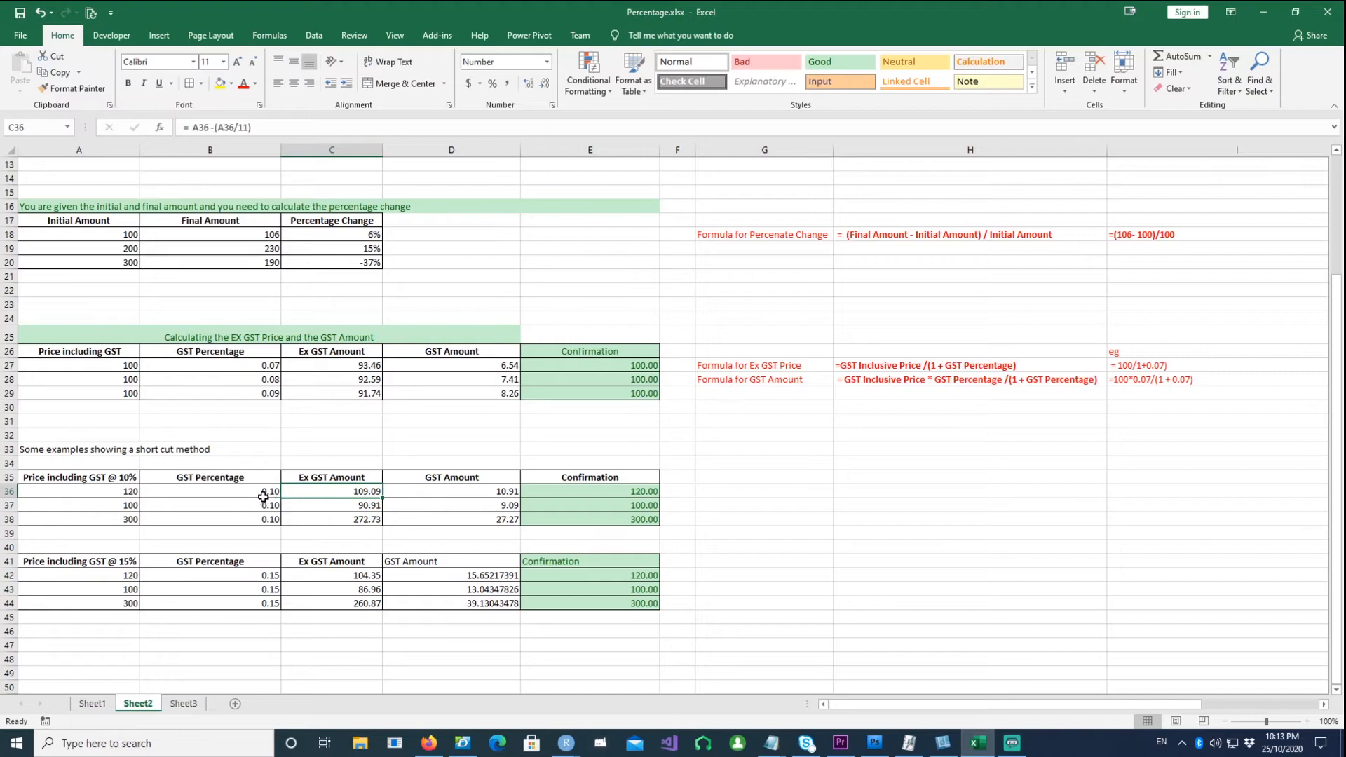
# Compare the 10% shortcut GST Amount formula in D36 and its price in A36 with the full GST formula in D27
pyautogui.click(460, 494)
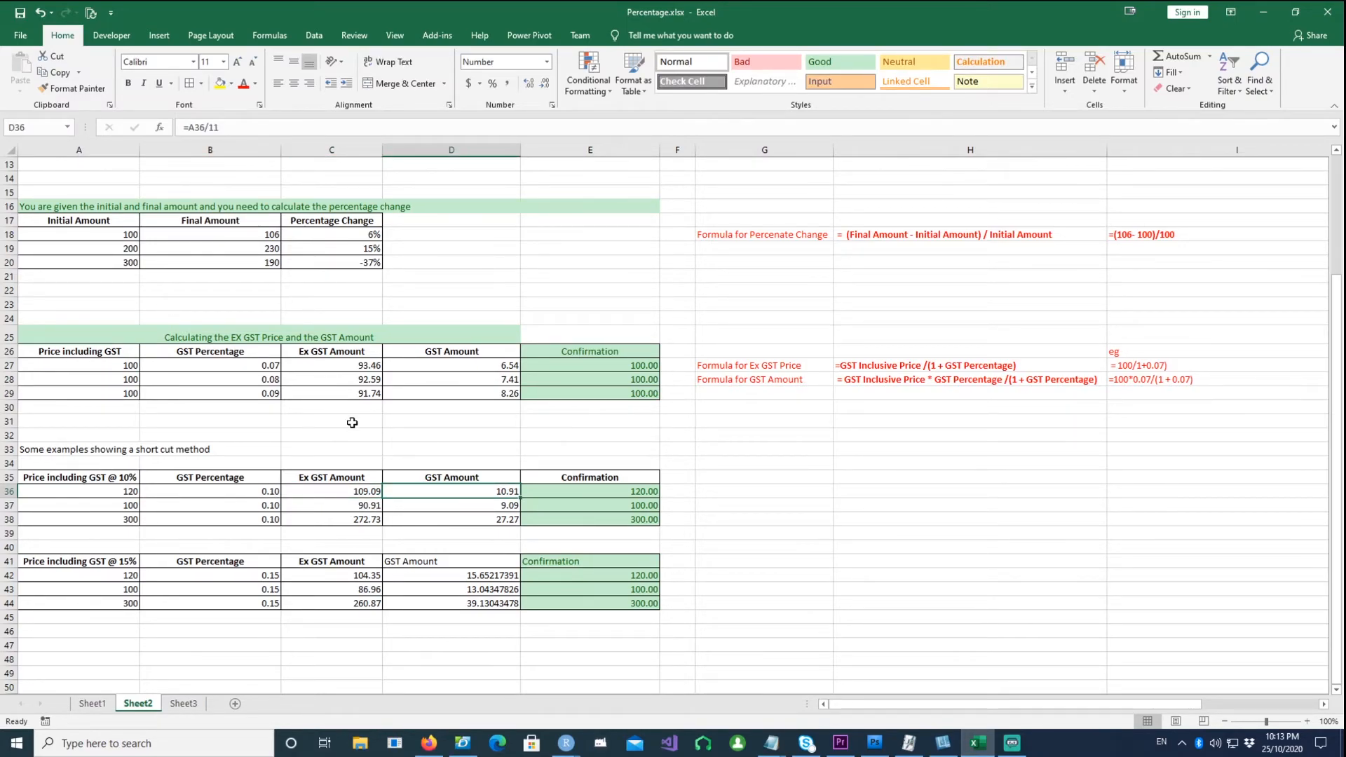
pyautogui.click(83, 491)
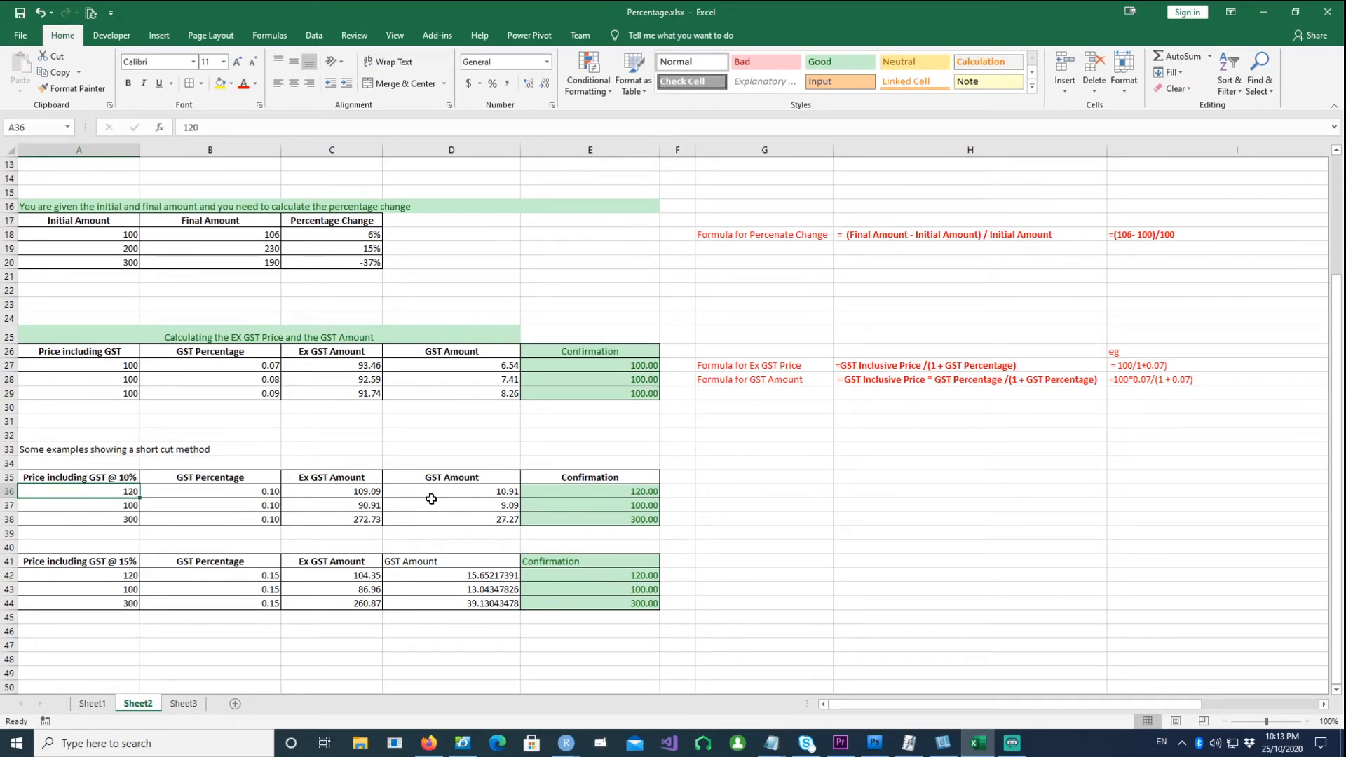
pyautogui.click(876, 567)
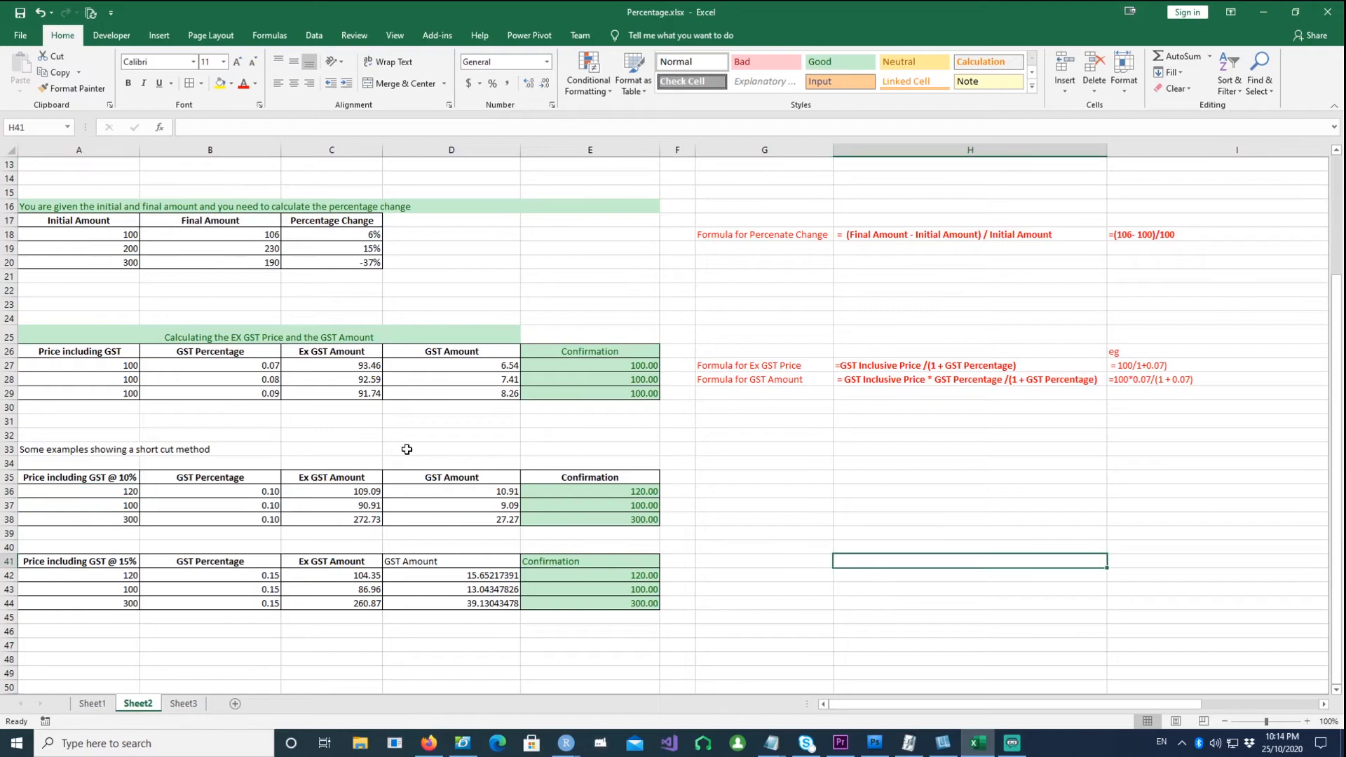
pyautogui.click(486, 492)
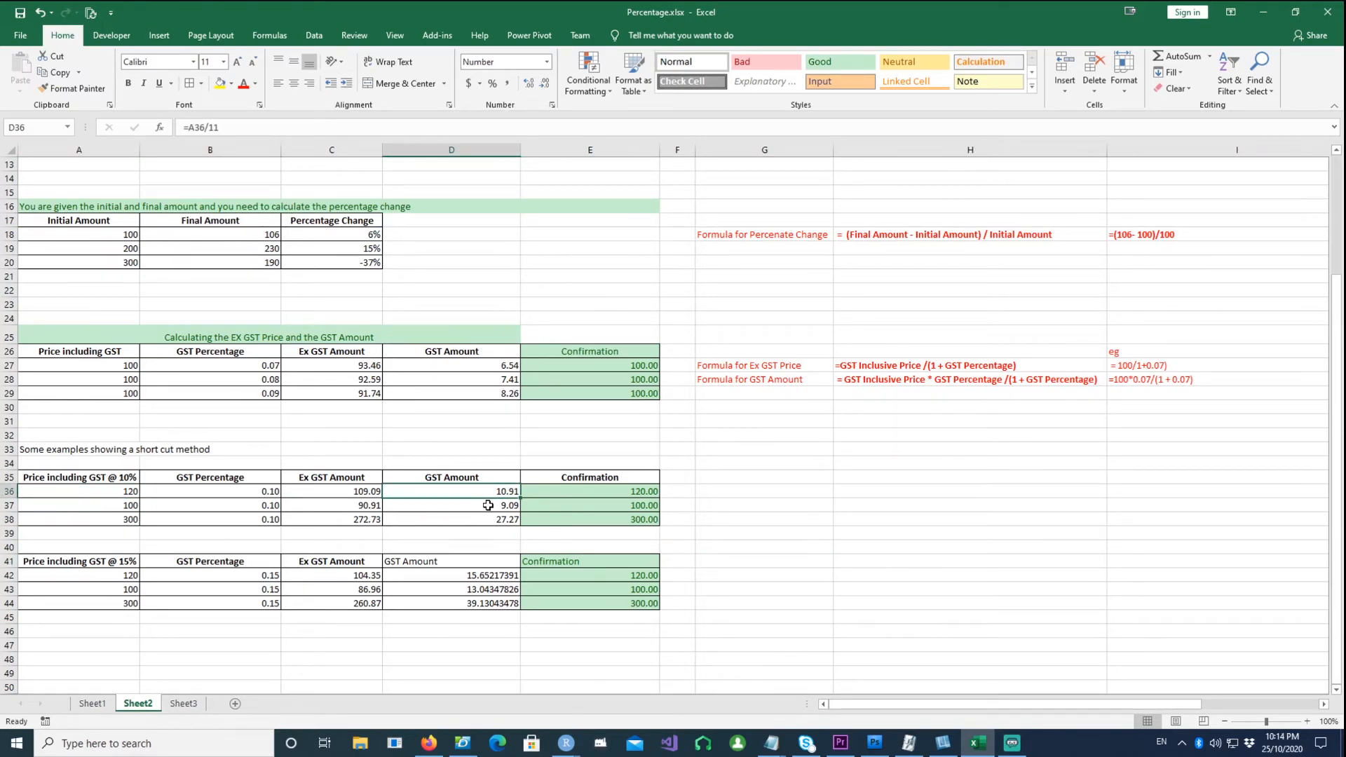
pyautogui.click(471, 365)
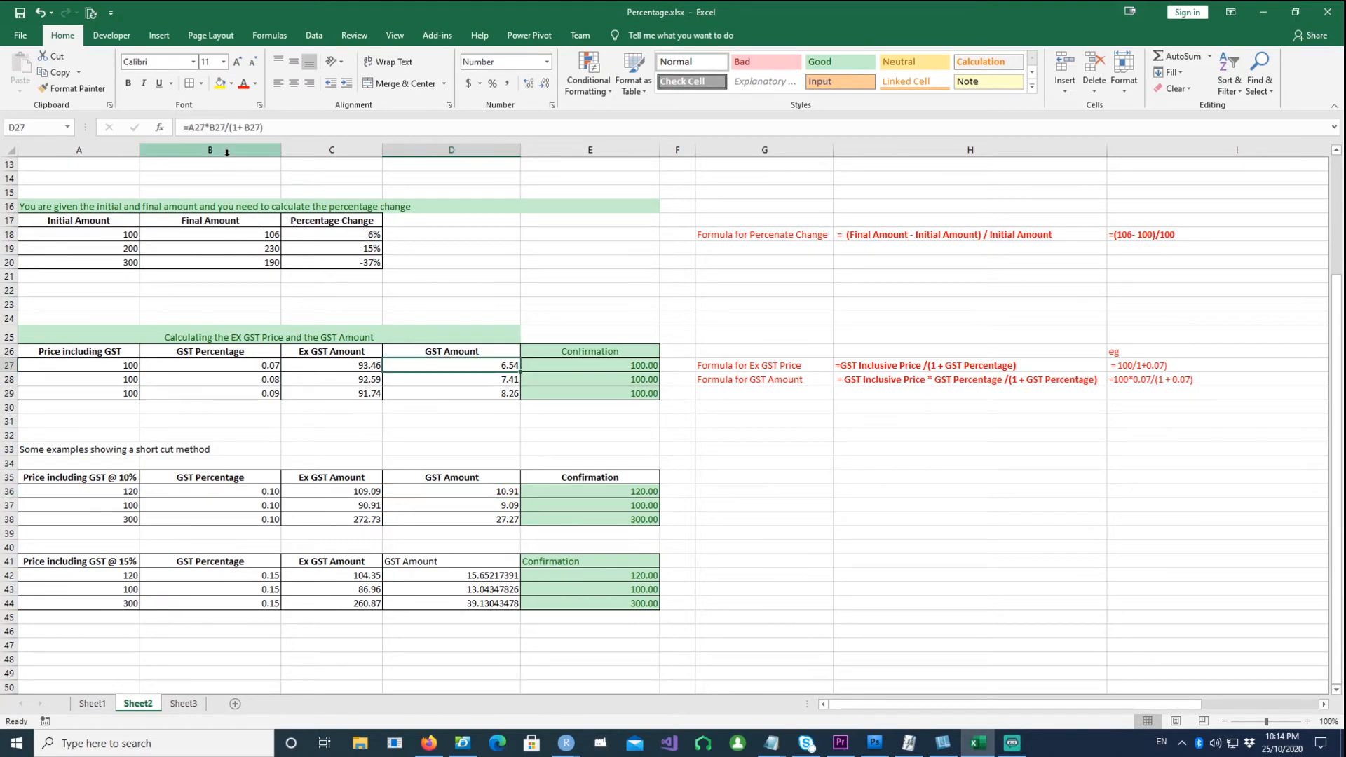
pyautogui.click(474, 491)
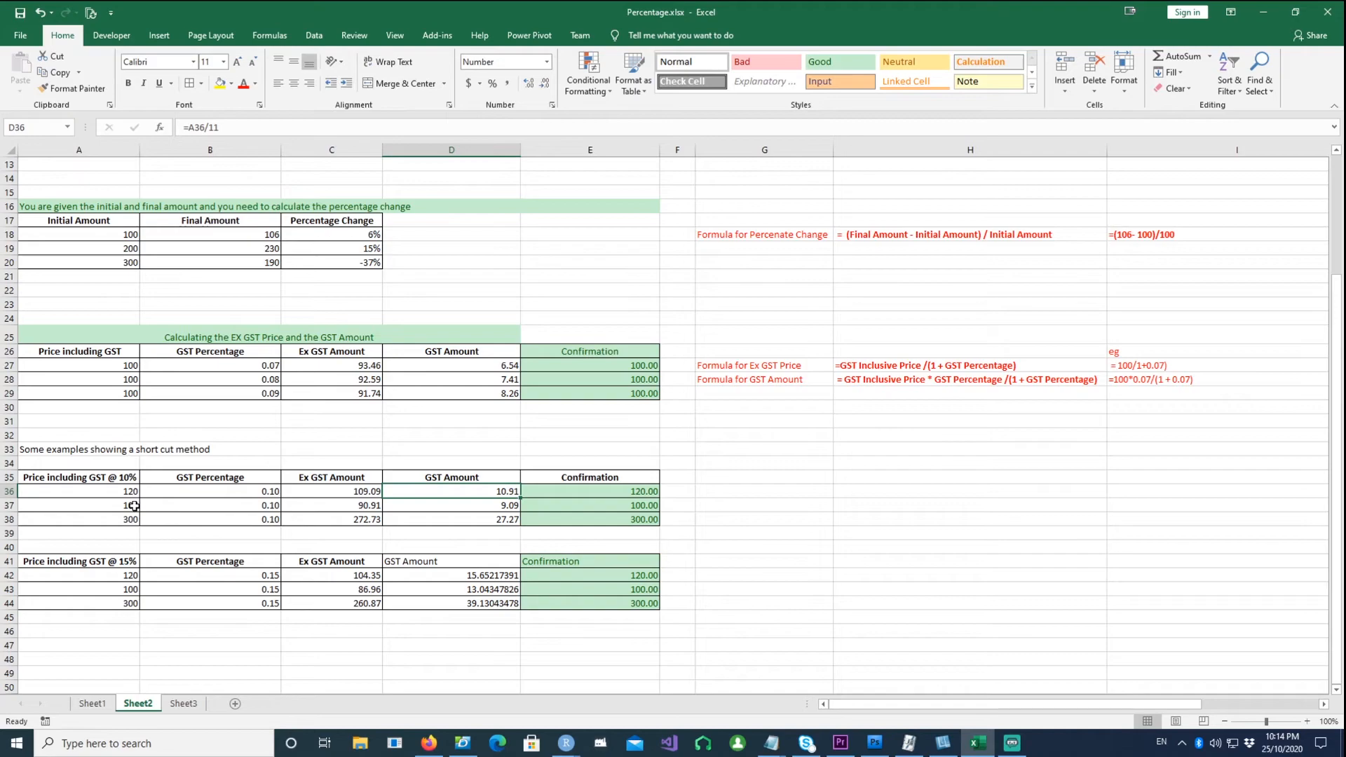
# Examine the shortcut Ex GST Amount formula in C36 and the GST Amount formulas in D36 and D37
pyautogui.click(372, 492)
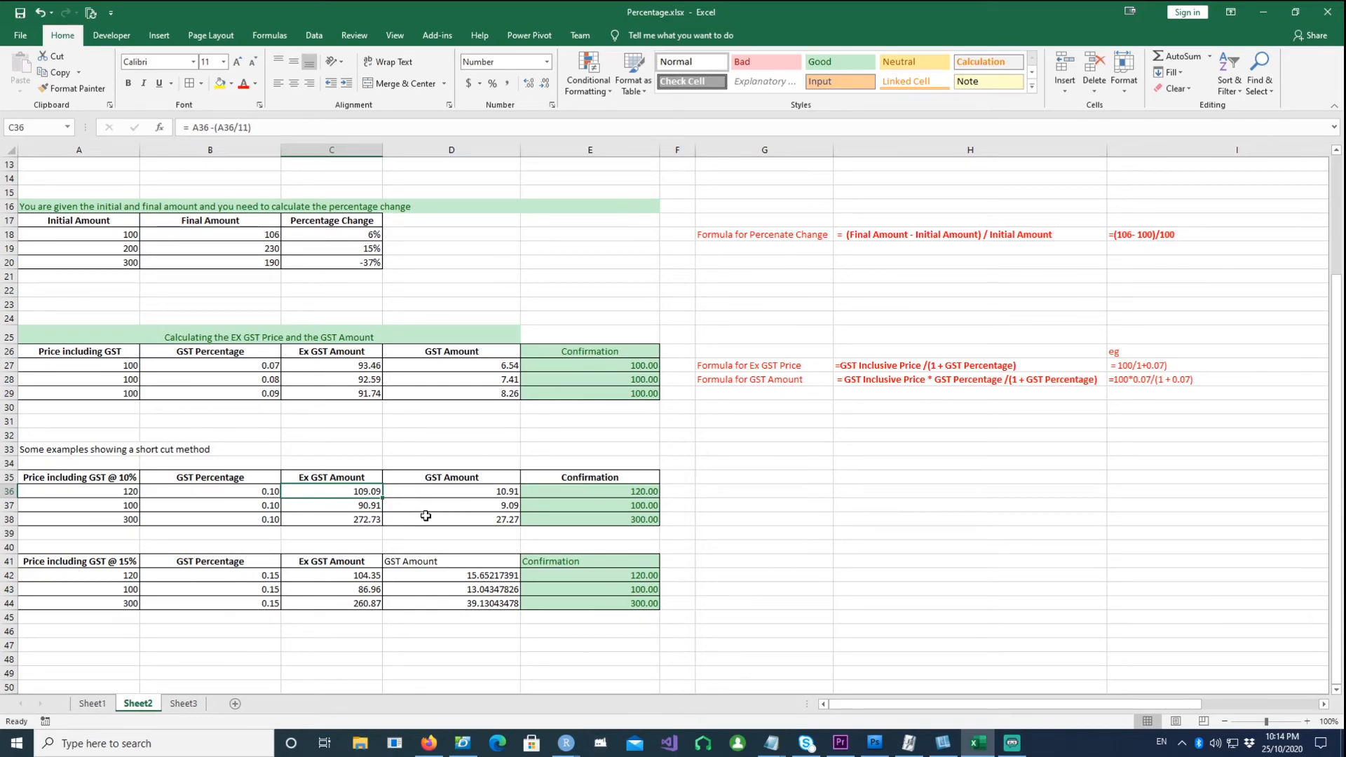
pyautogui.click(451, 491)
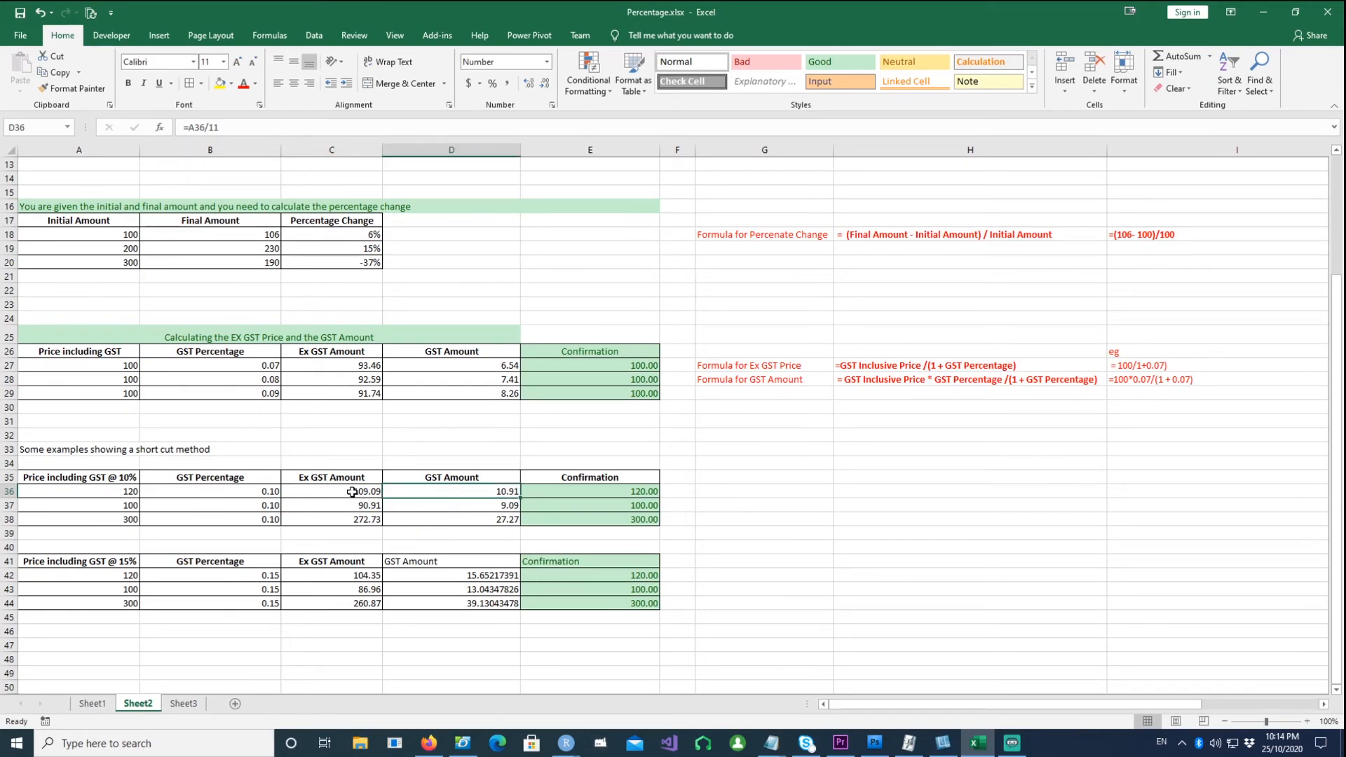
pyautogui.click(463, 506)
pyautogui.click(459, 493)
pyautogui.click(720, 522)
# Inspect the shortcut GST Amount formulas in D42:D44 of the 15% GST table
pyautogui.scroll(-2, 721, 523)
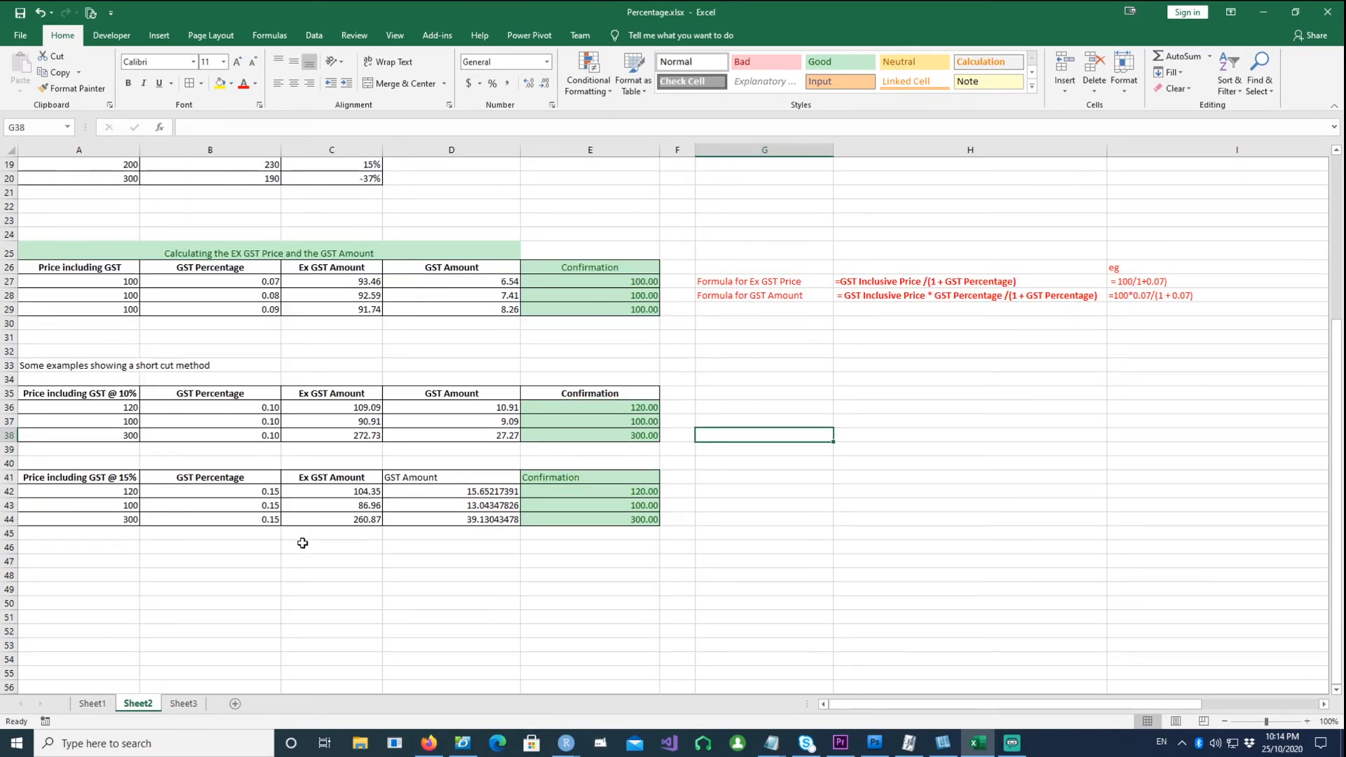
pyautogui.click(437, 492)
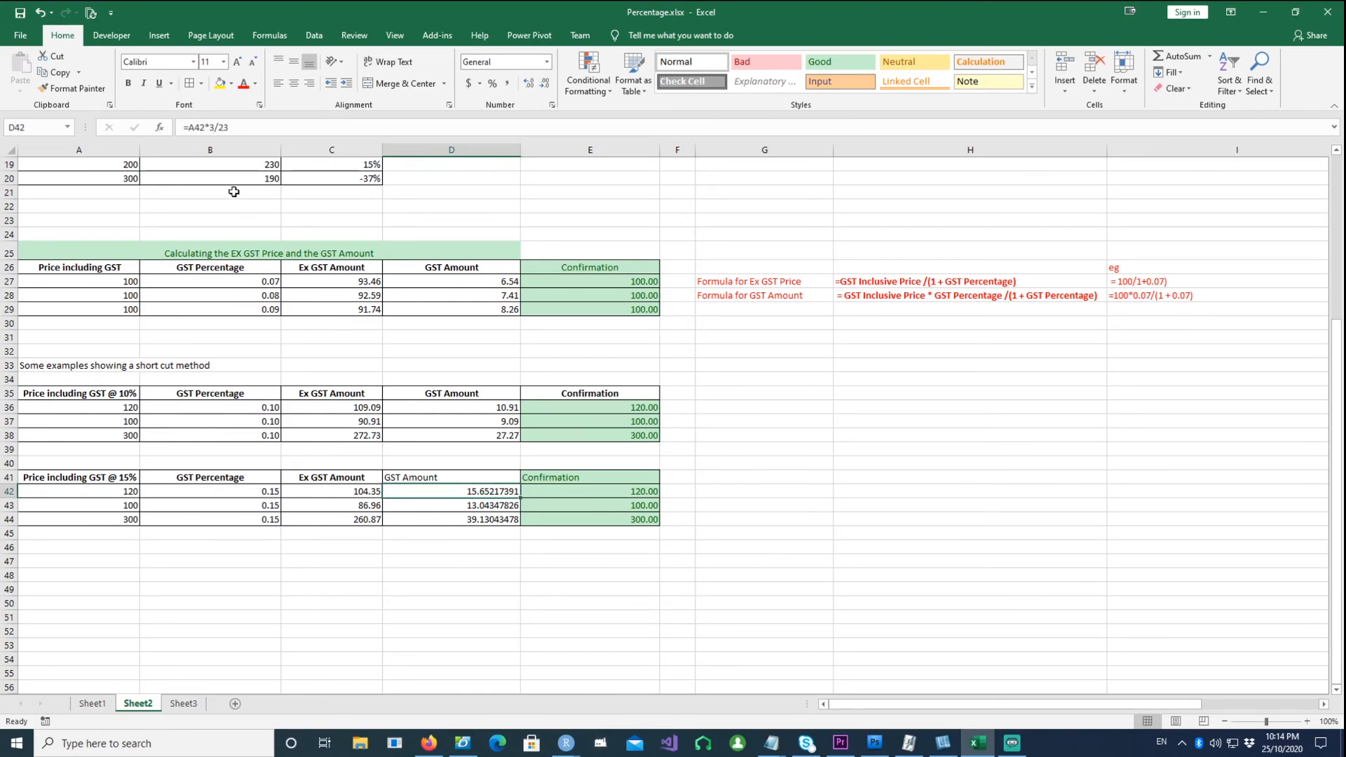
pyautogui.click(453, 506)
pyautogui.click(452, 521)
pyautogui.click(454, 508)
pyautogui.click(452, 492)
# Review the GST calculation tables and highlight the formula notes in H9:H28
pyautogui.scroll(3, 406, 505)
pyautogui.moveTo(63, 478); pyautogui.dragTo(596, 688)
pyautogui.scroll(4, 901, 626)
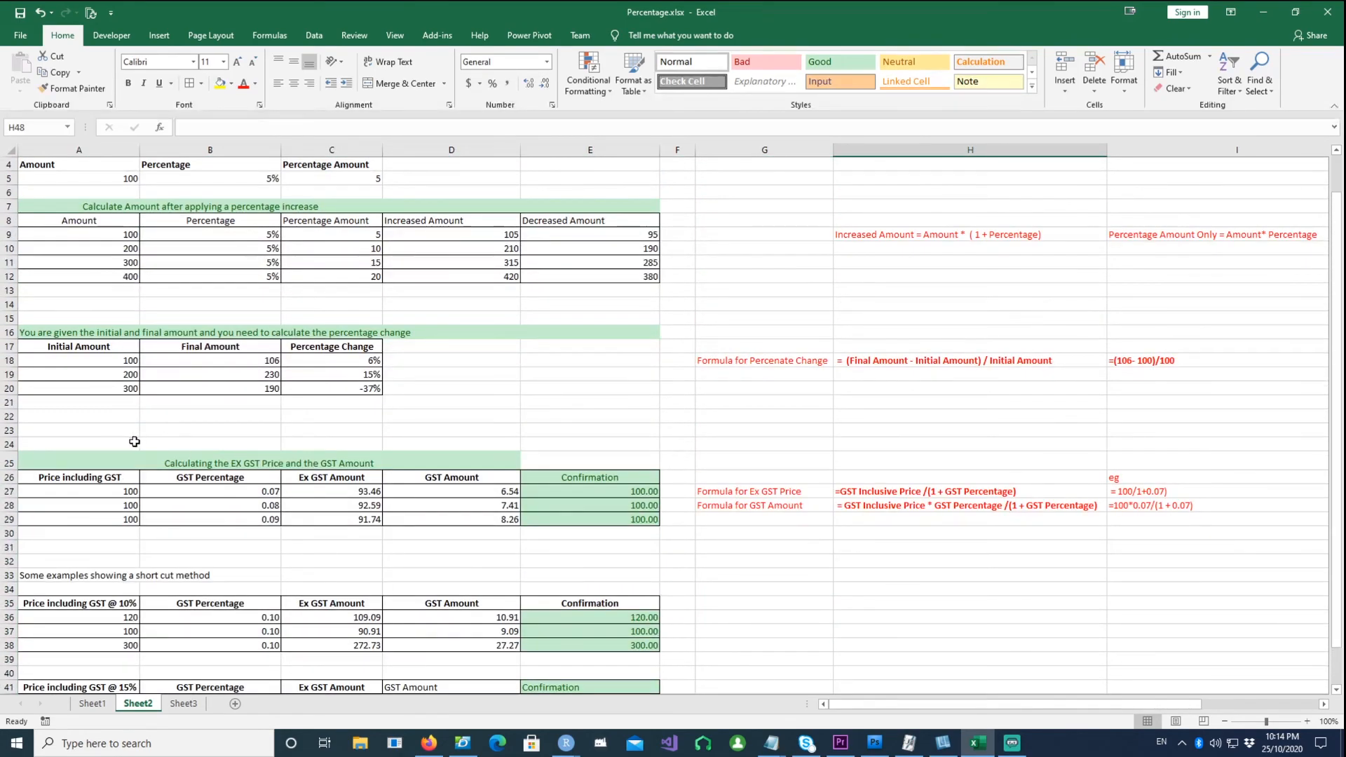
pyautogui.moveTo(81, 442); pyautogui.dragTo(468, 526)
pyautogui.click(1007, 639)
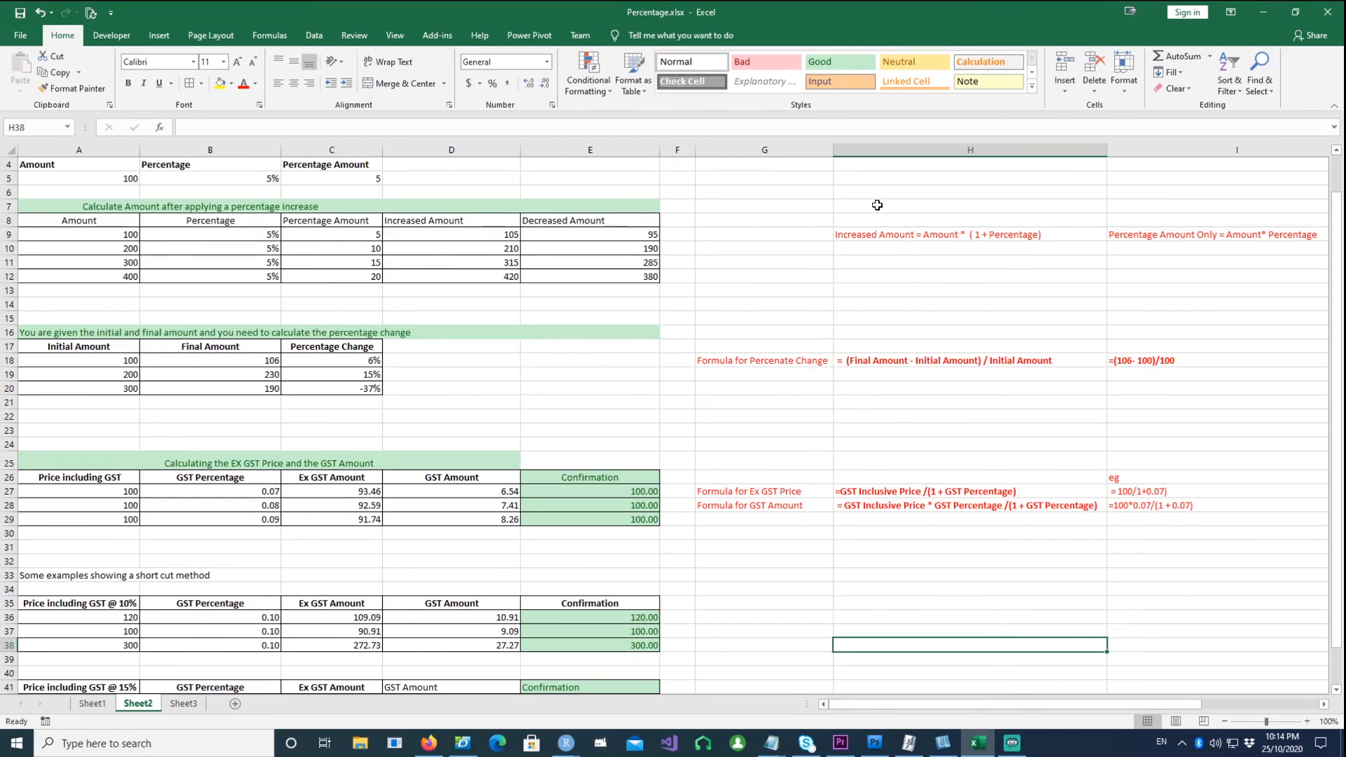
pyautogui.moveTo(860, 231); pyautogui.dragTo(1024, 502)
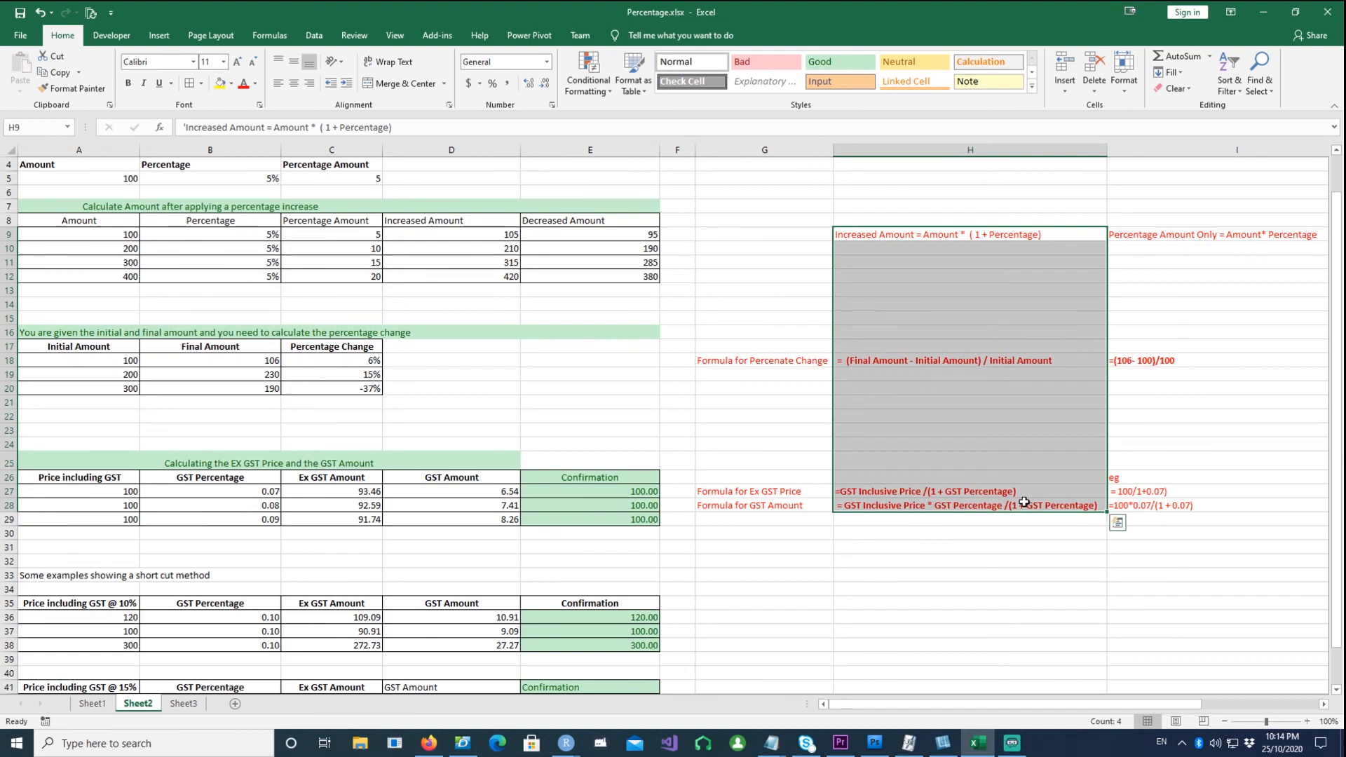